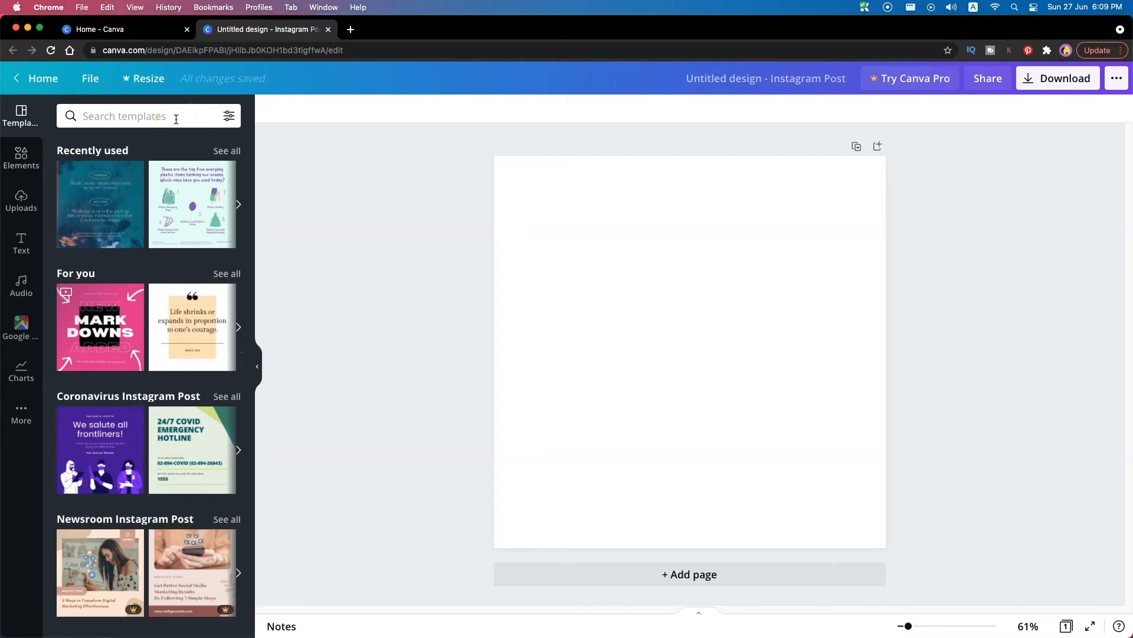
Search the templates for plastics and apply the "Plastic: Useful for minutes, harmful for decades" design to the blank page
left_click(176, 119)
type("p")
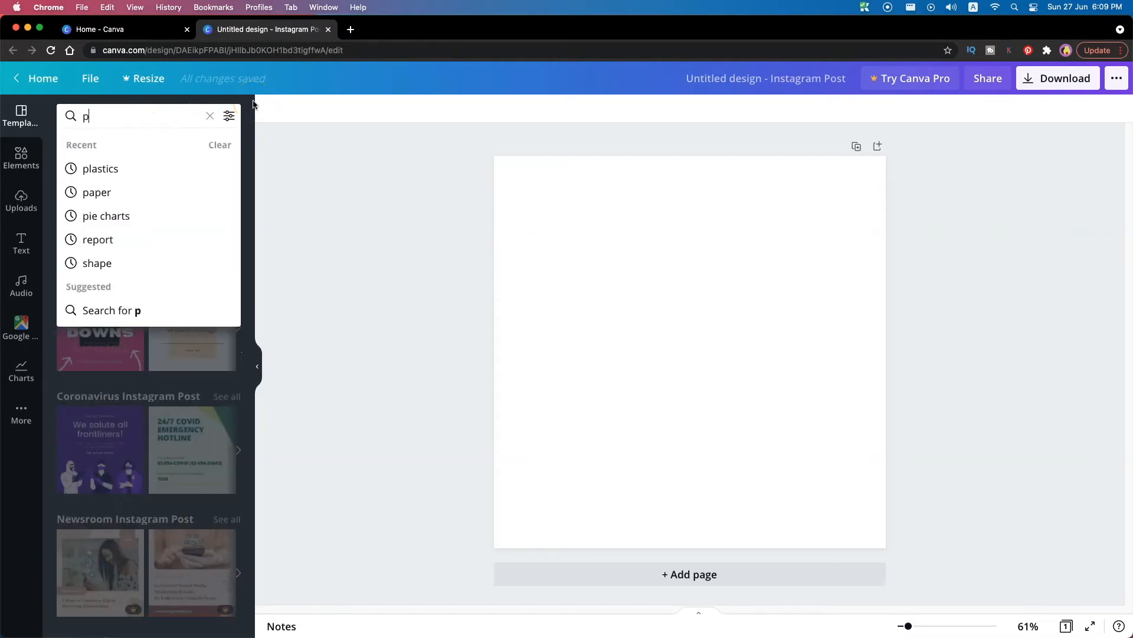
left_click(118, 170)
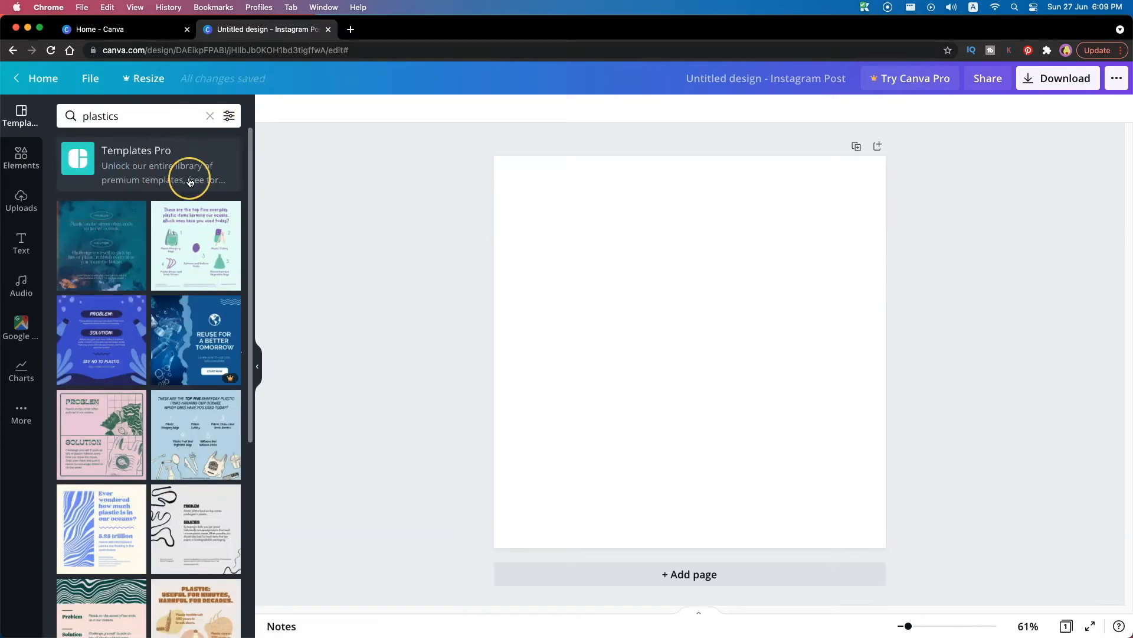
scroll(70, 267, "down", 5)
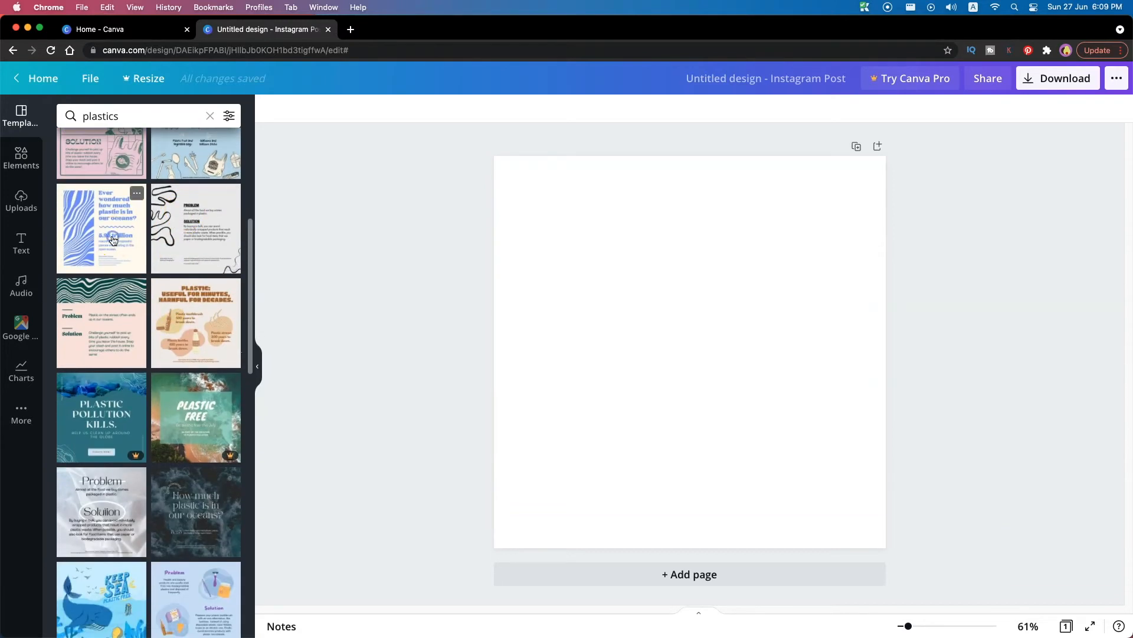
left_click(113, 238)
scroll(171, 230, "down", 2)
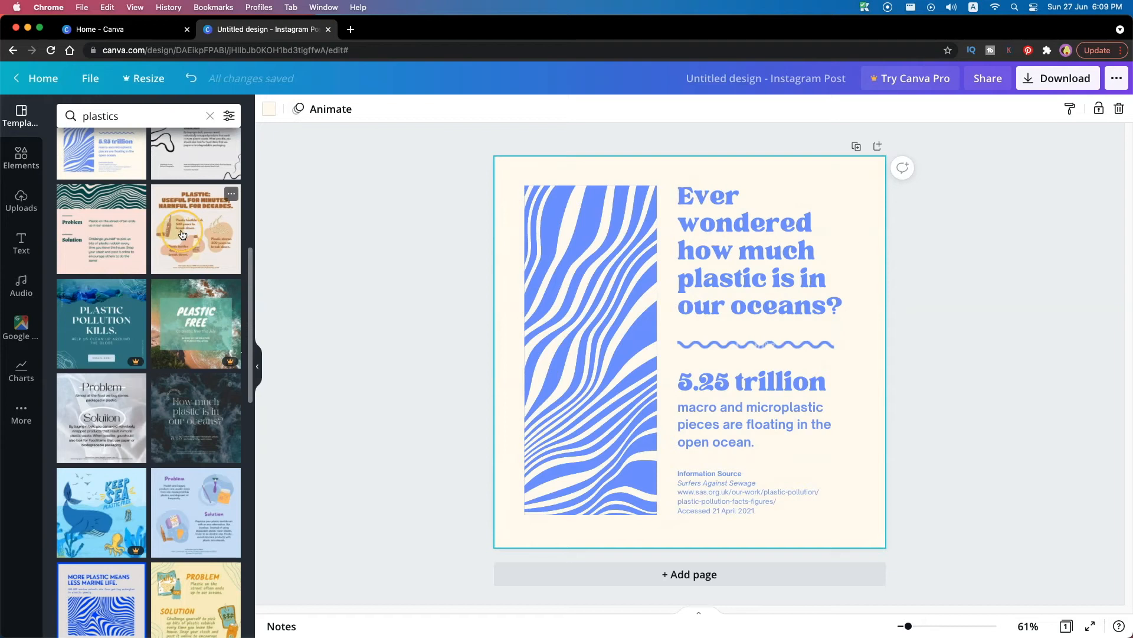
left_click(183, 234)
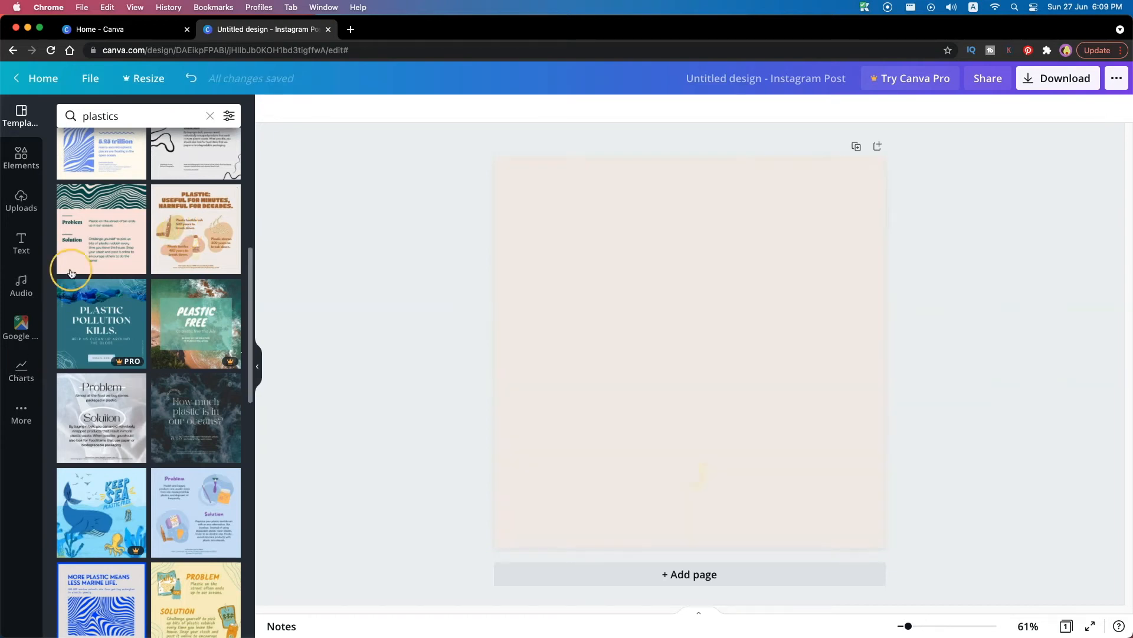
Insert a pictogram chart on the emptied page, give it the plate-and-cutlery icon, and move it slightly lower
left_click(22, 367)
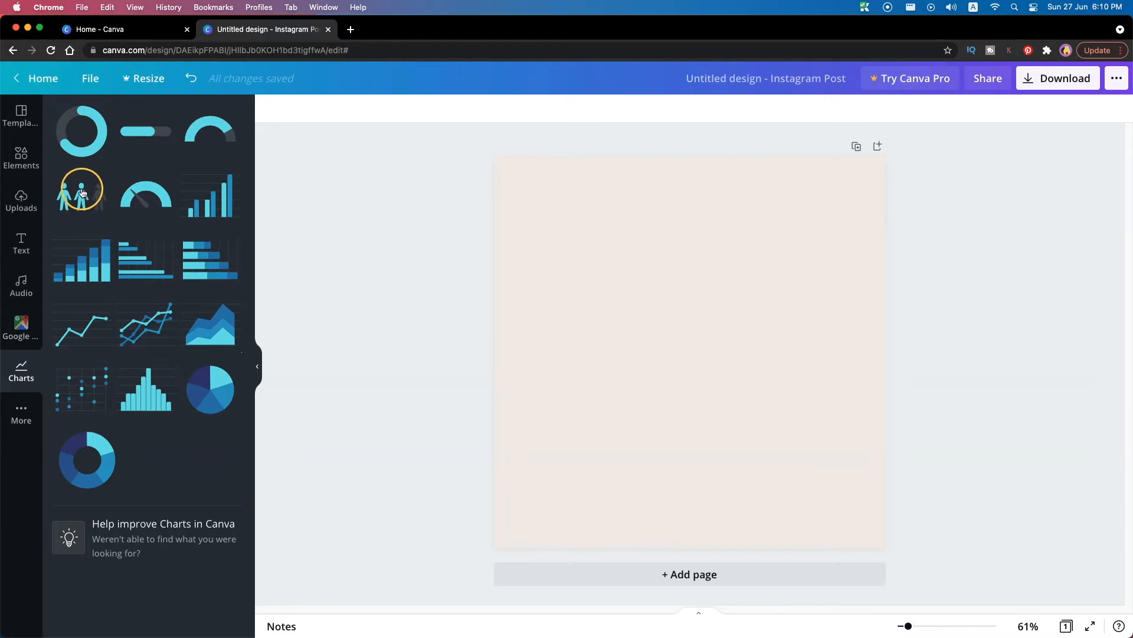
left_click(84, 201)
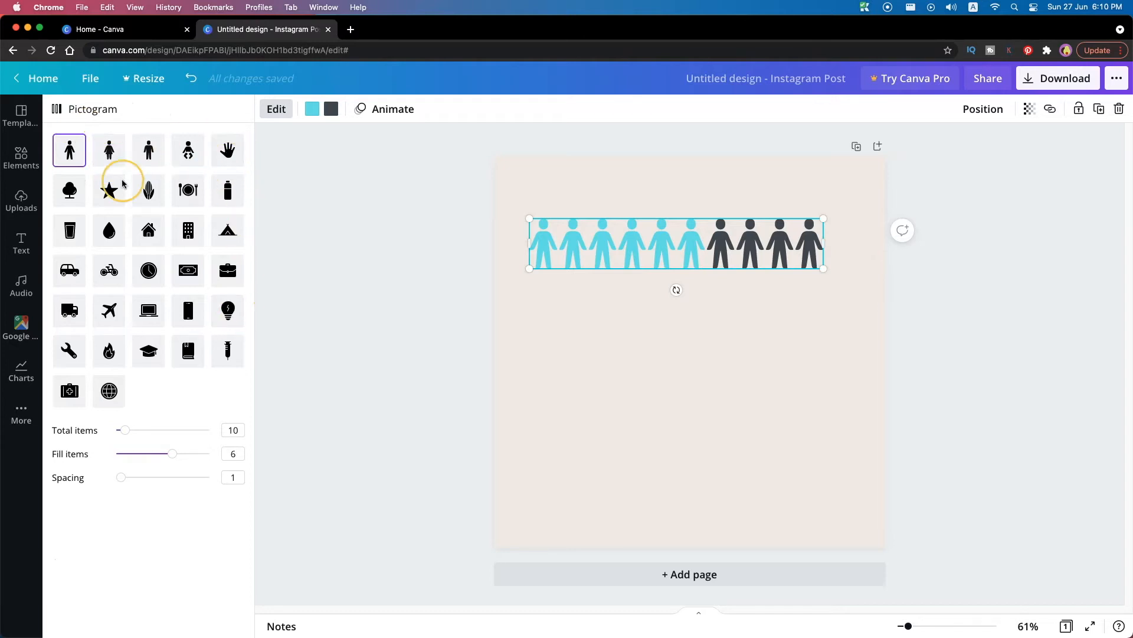
left_click(224, 162)
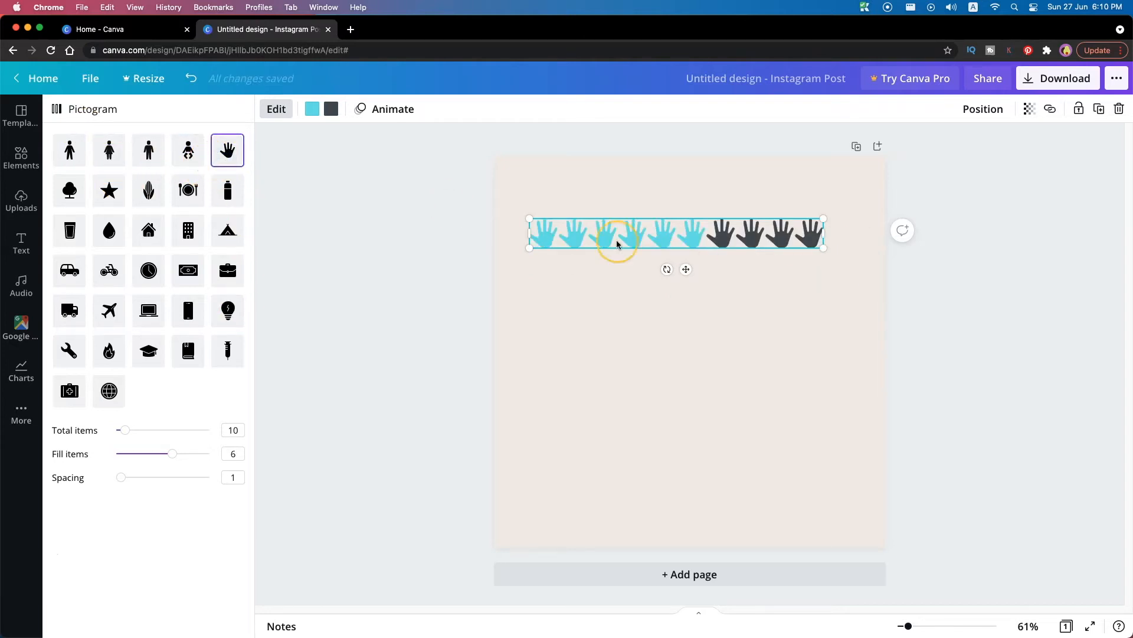
left_click(187, 190)
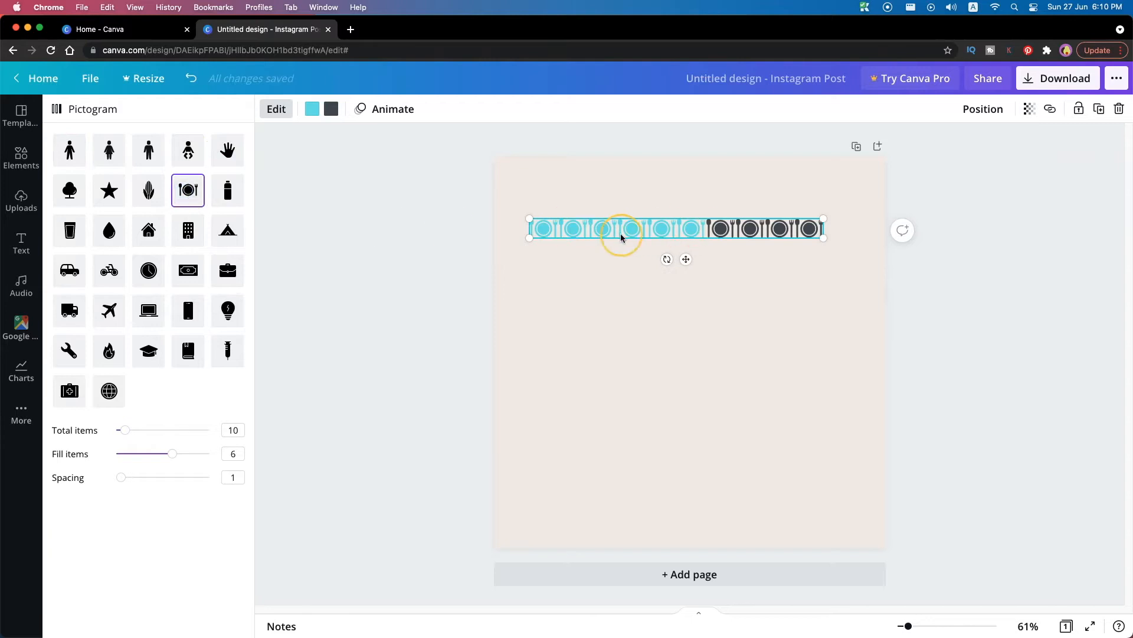
left_click_drag(701, 231, 716, 220)
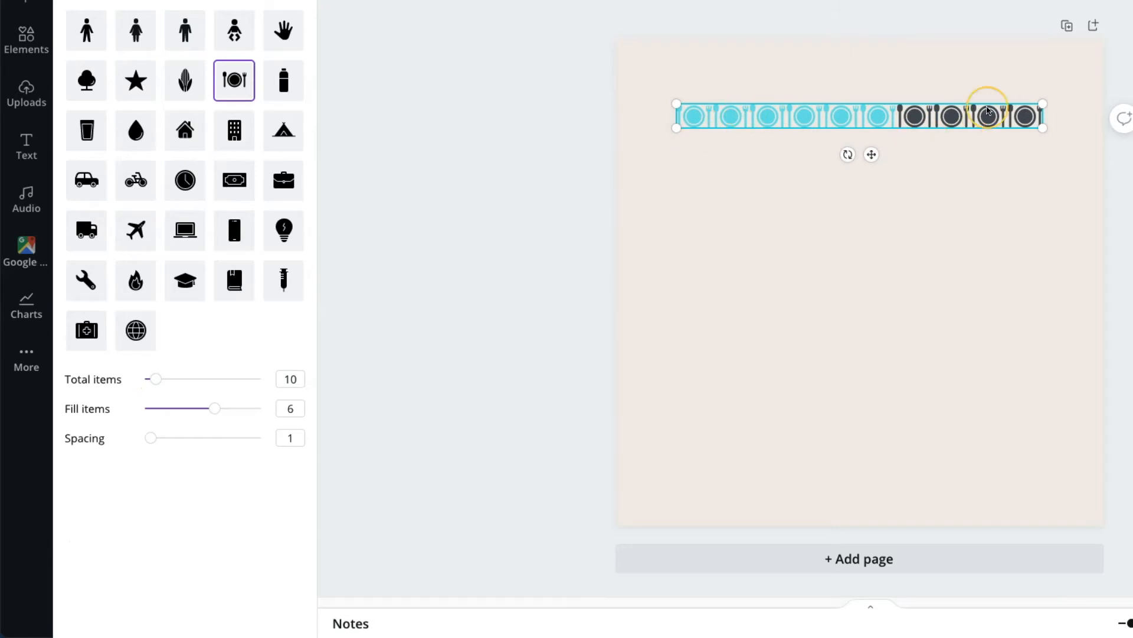
left_click_drag(890, 120, 890, 148)
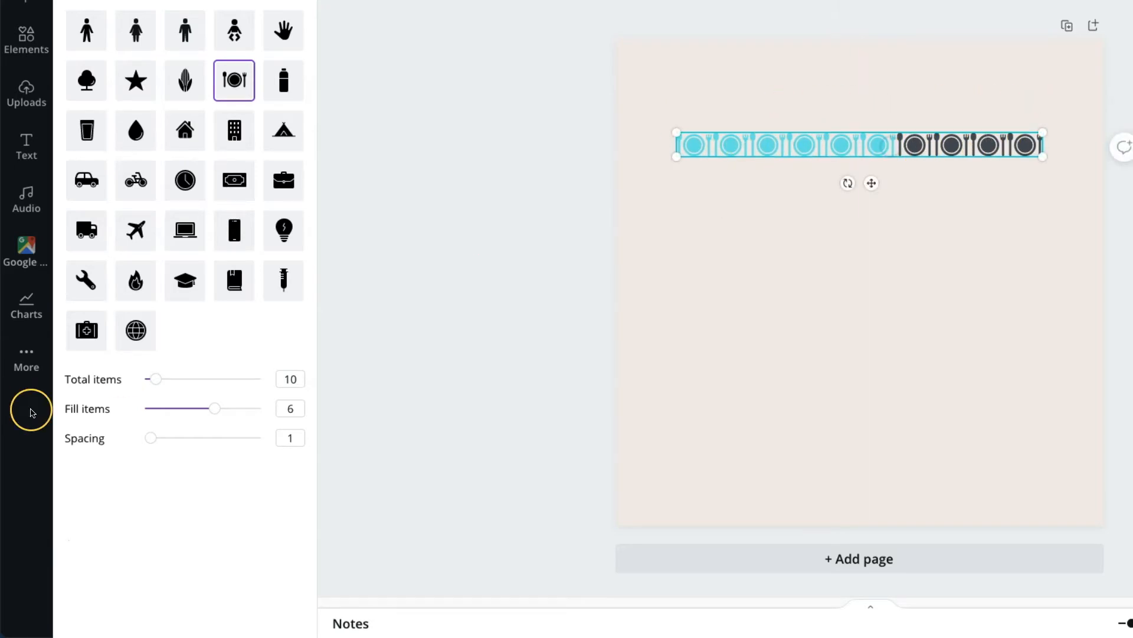
Set the pictogram's total items to 100 and its fill items to 1
left_click_drag(159, 381, 202, 389)
left_click(246, 387)
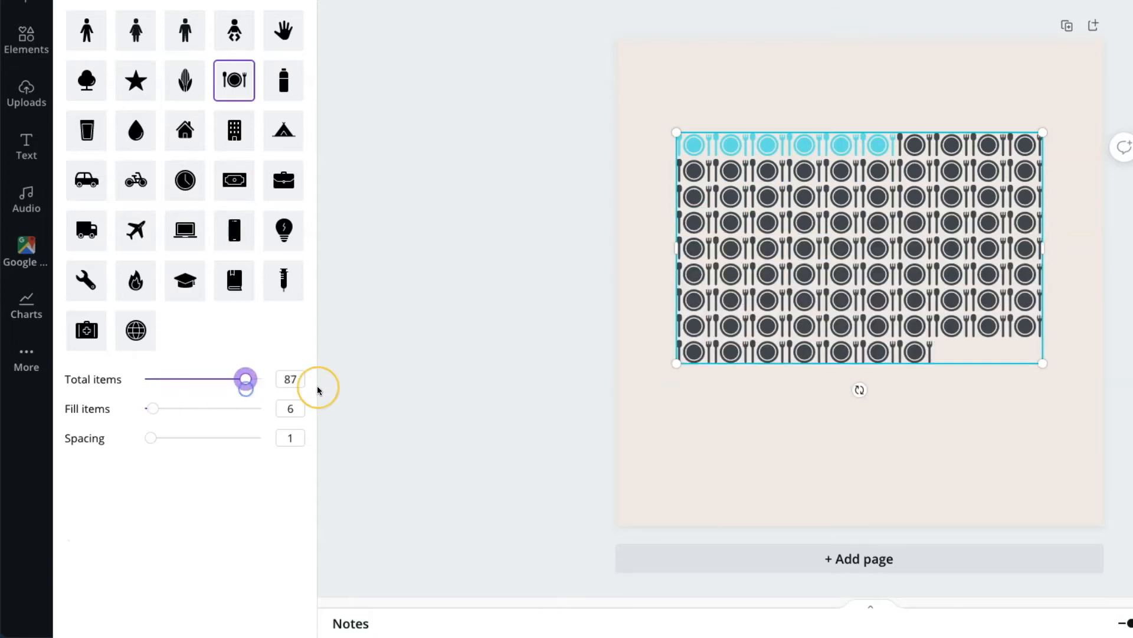
left_click(285, 379)
type("100")
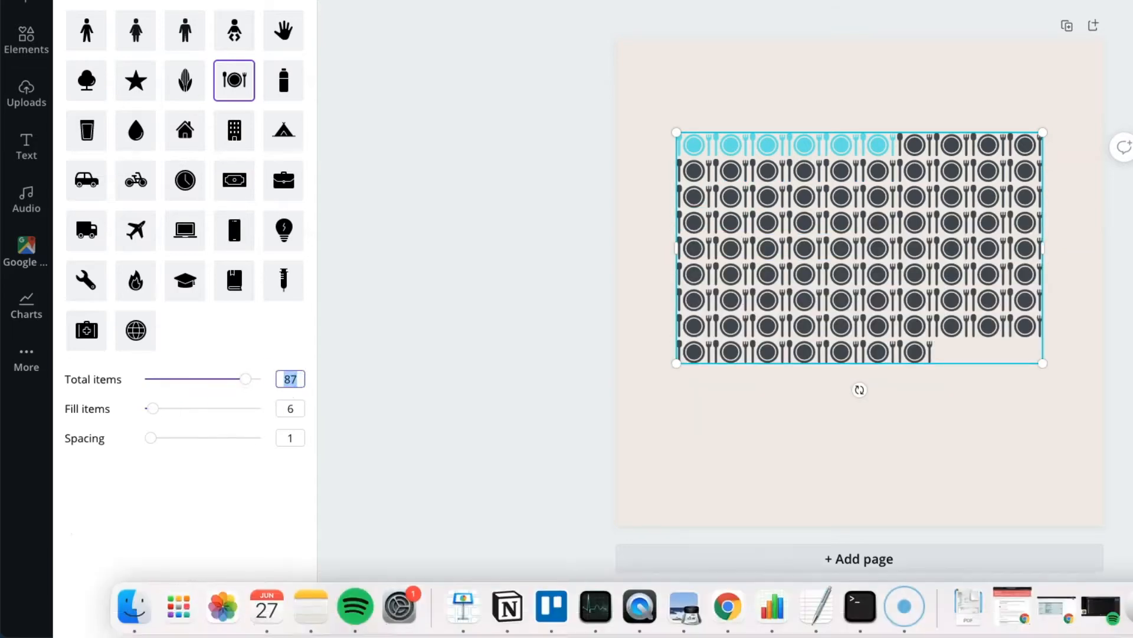
left_click(158, 405)
mouse_move(156, 408)
left_mouse_down()
mouse_move(252, 416)
mouse_move(147, 412)
left_mouse_up()
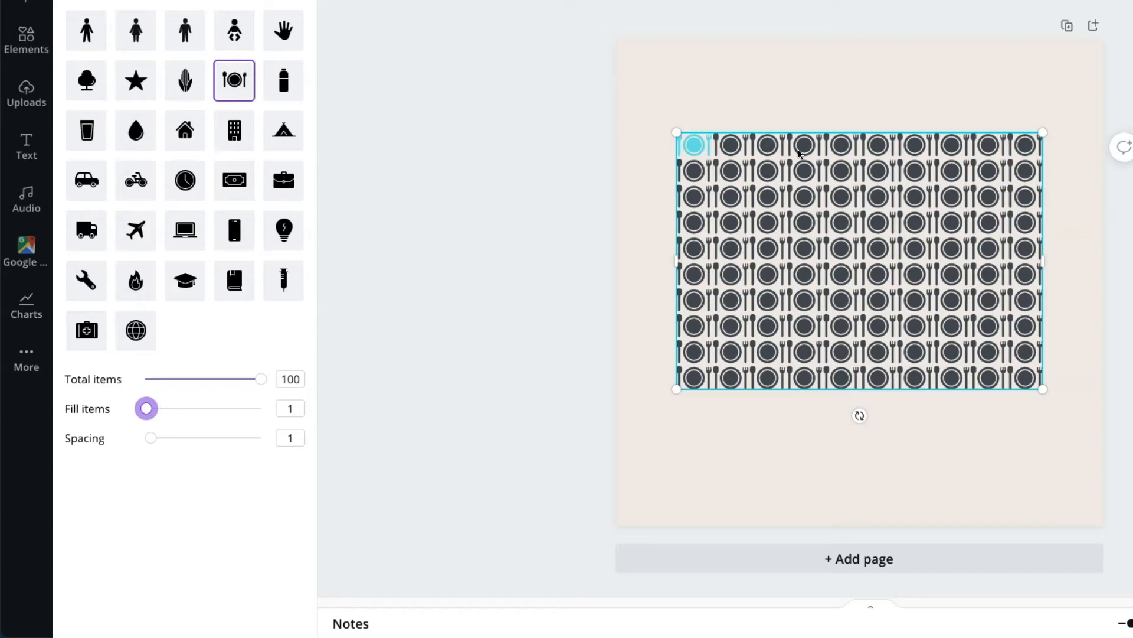
Recolor the pictogram's filled item with the yellow-orange from the Danalyser palette and return to the chart's settings
left_click(359, 30)
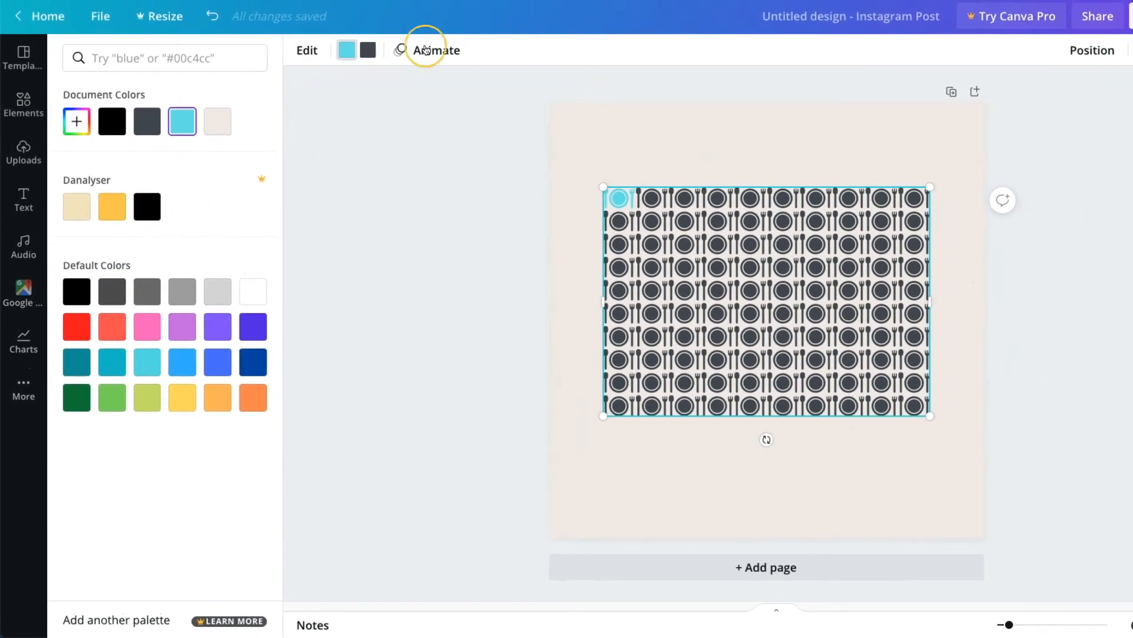
left_click(112, 206)
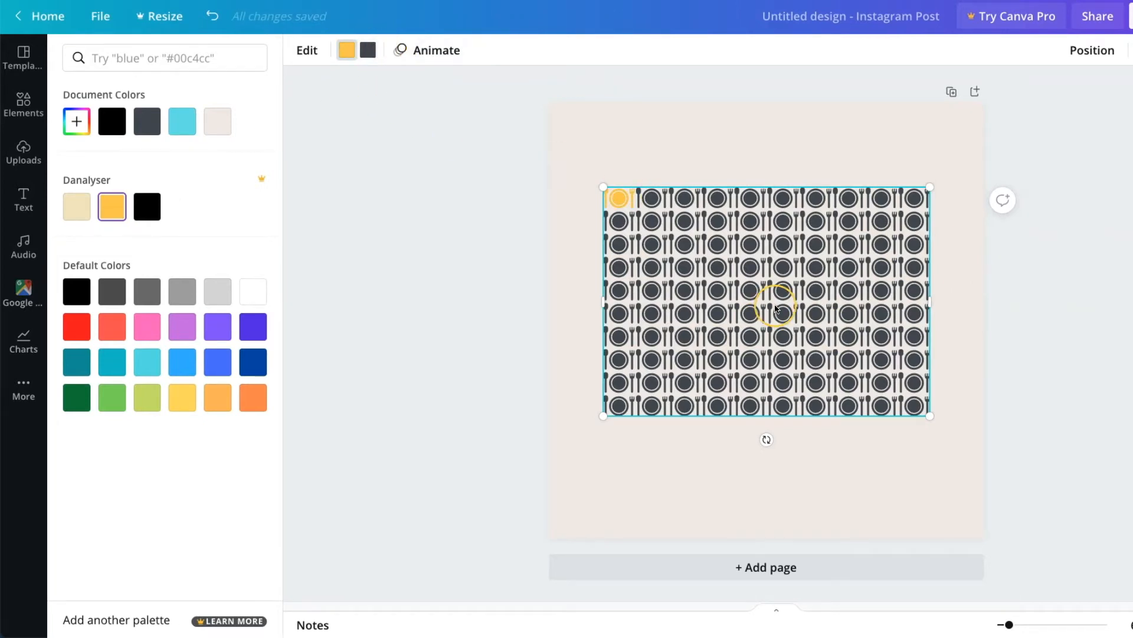
left_click(302, 52)
left_click(766, 285)
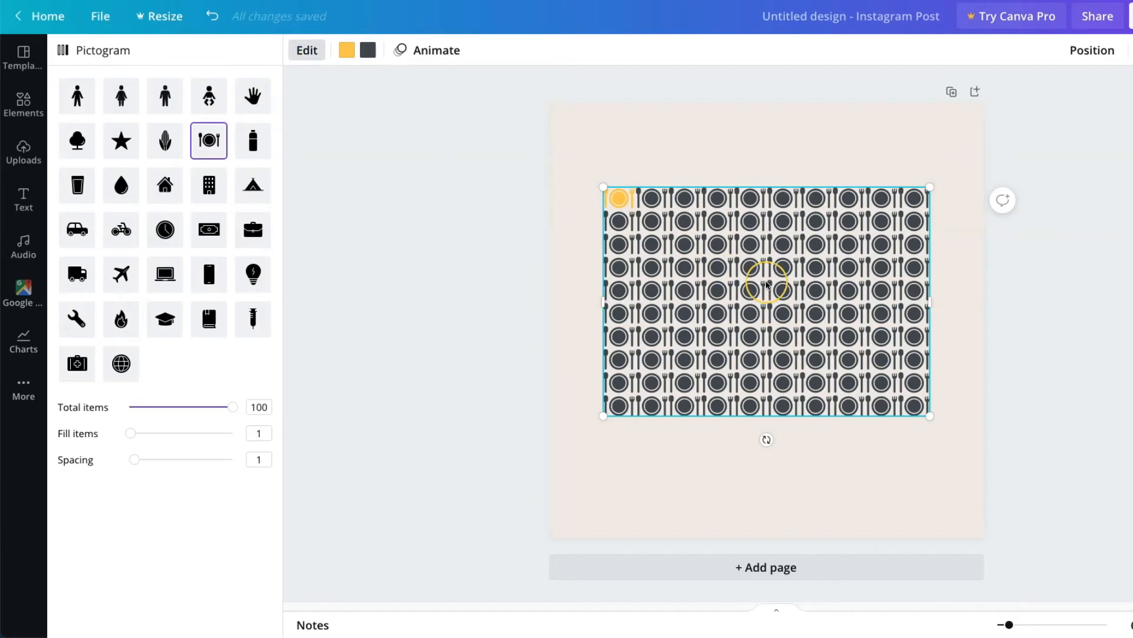
Change the pictogram's icon to the bottle and move the chart up and left, near the page's upper-left corner
left_click(251, 144)
left_click_drag(791, 351, 762, 285)
left_click(880, 229)
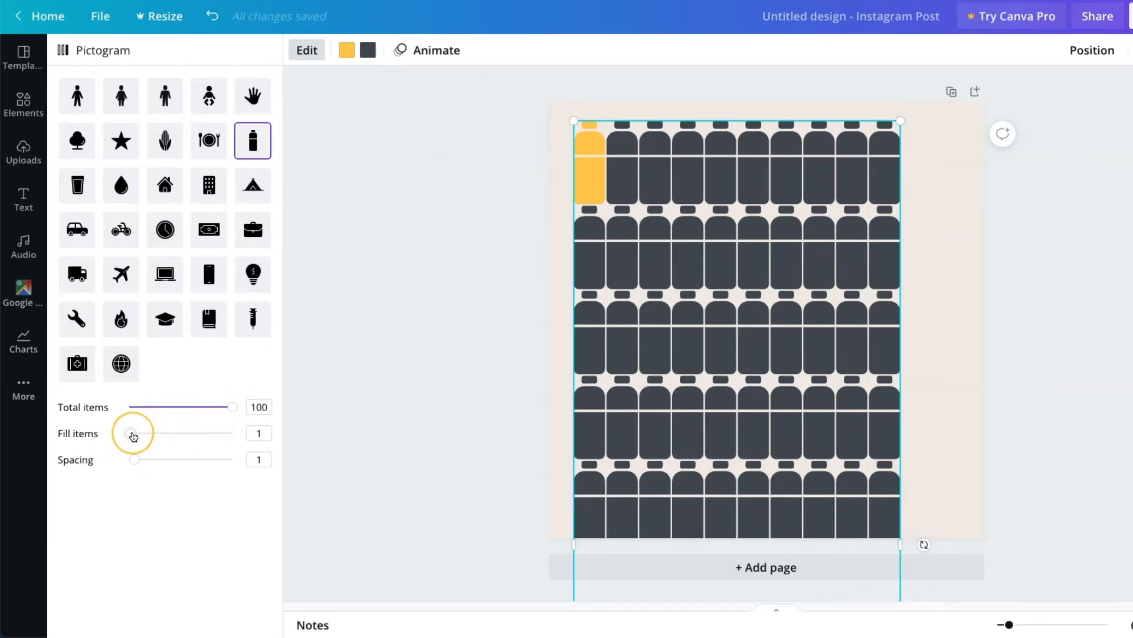
Set the pictogram's fill items to 0 and spacing to 8, and shift the chart past the page's left edge
left_click_drag(134, 437, 128, 434)
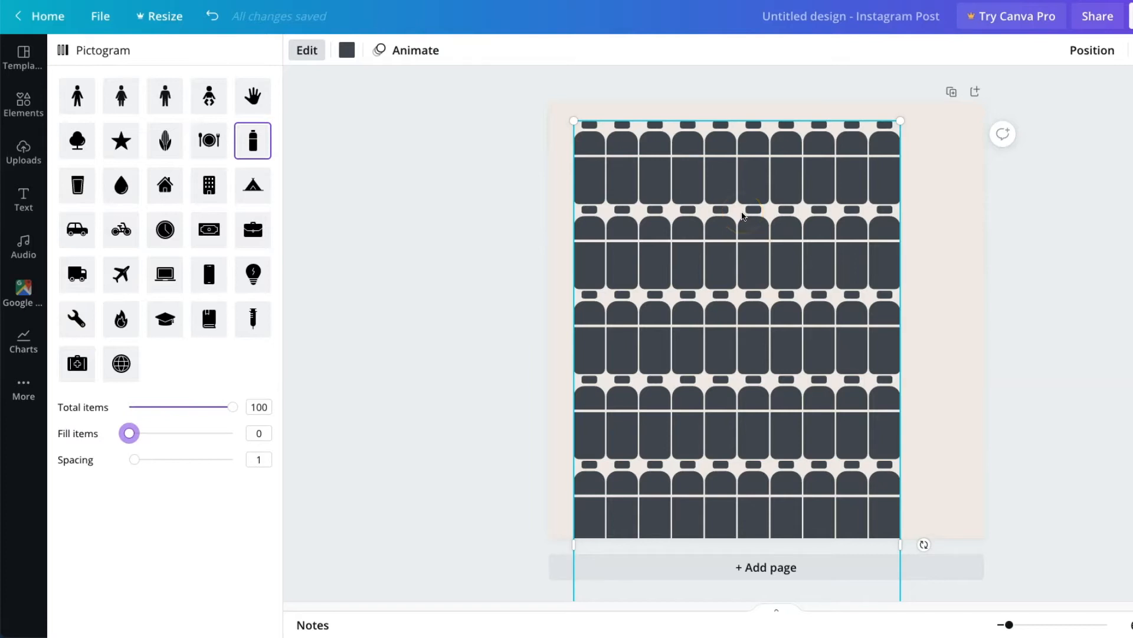
left_click_drag(134, 459, 173, 468)
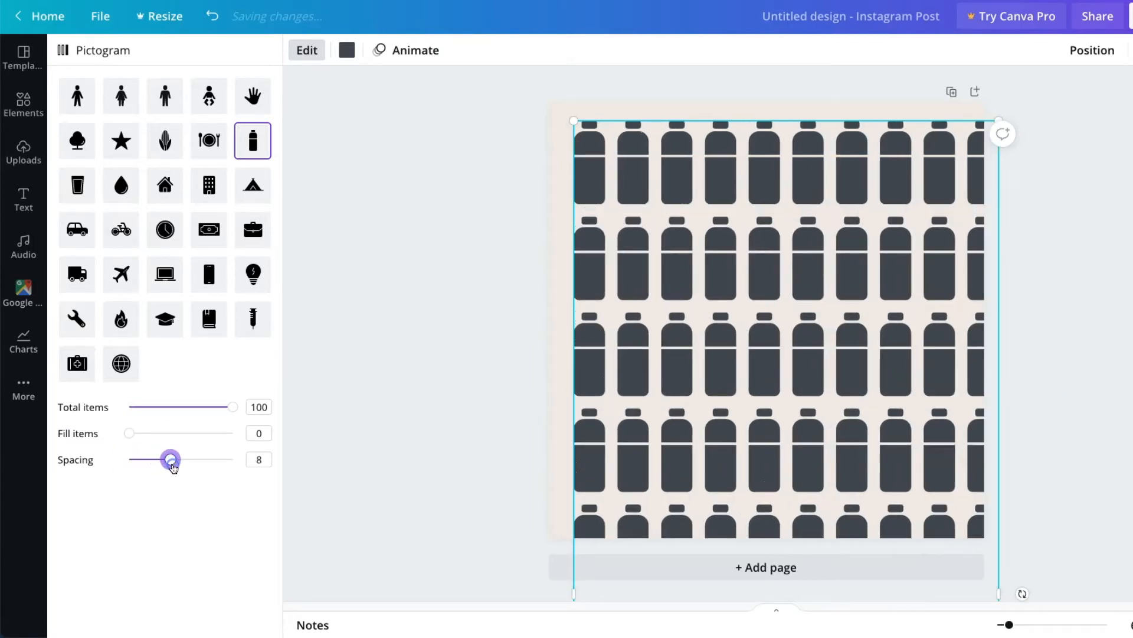
left_click_drag(827, 384, 714, 372)
left_click(1047, 361)
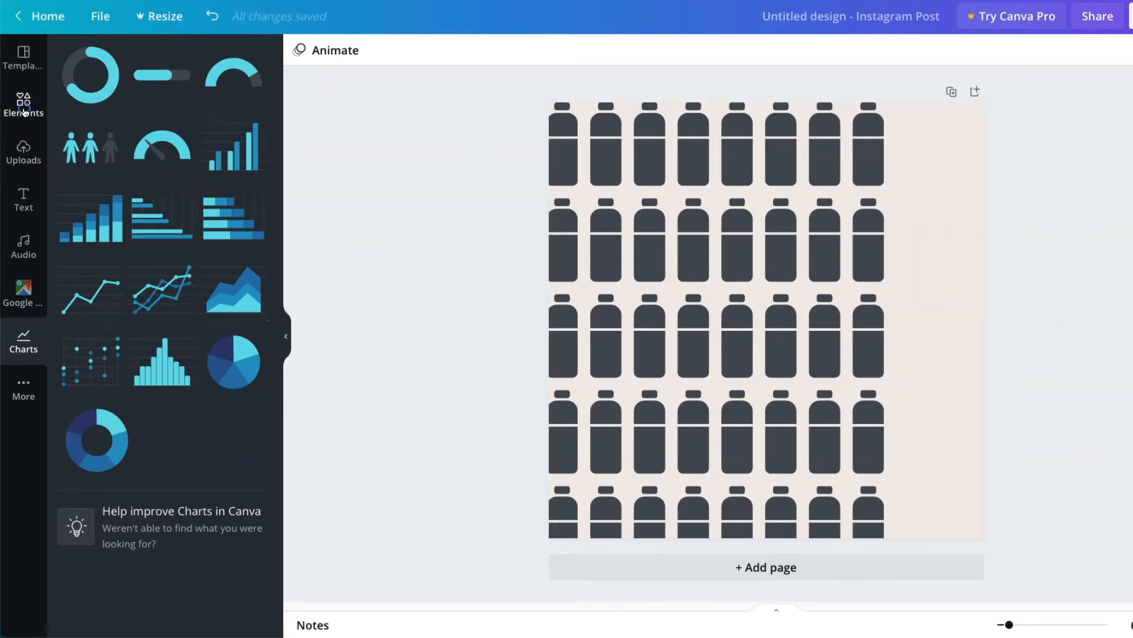
Lock the bottle pictogram in place and test the lock by trying to move the chart
left_click(24, 104)
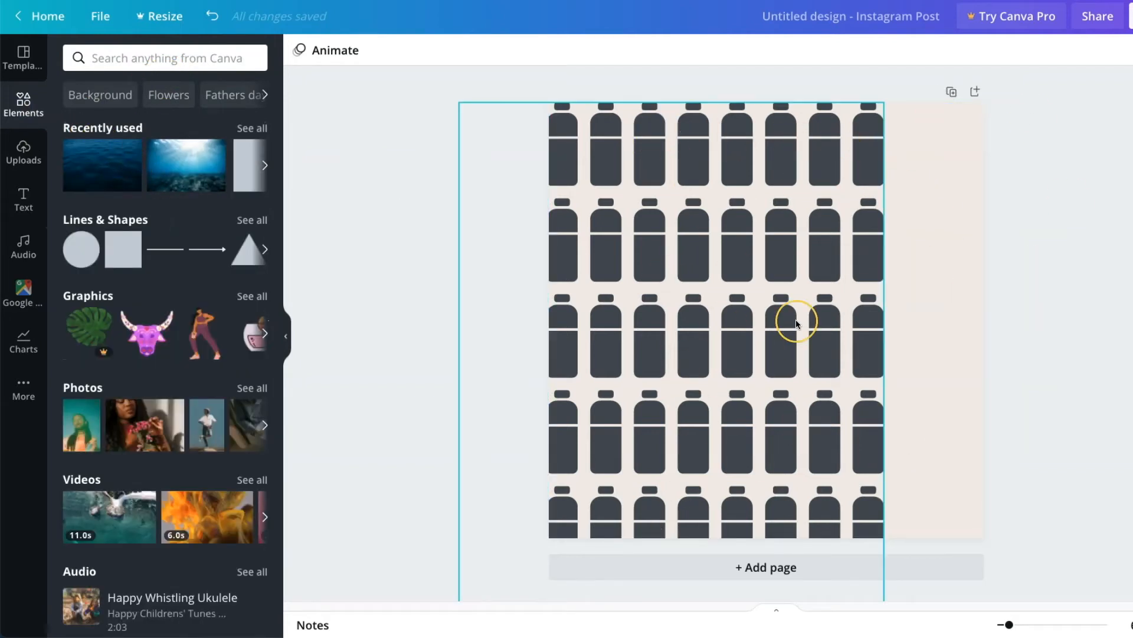
left_click(696, 238)
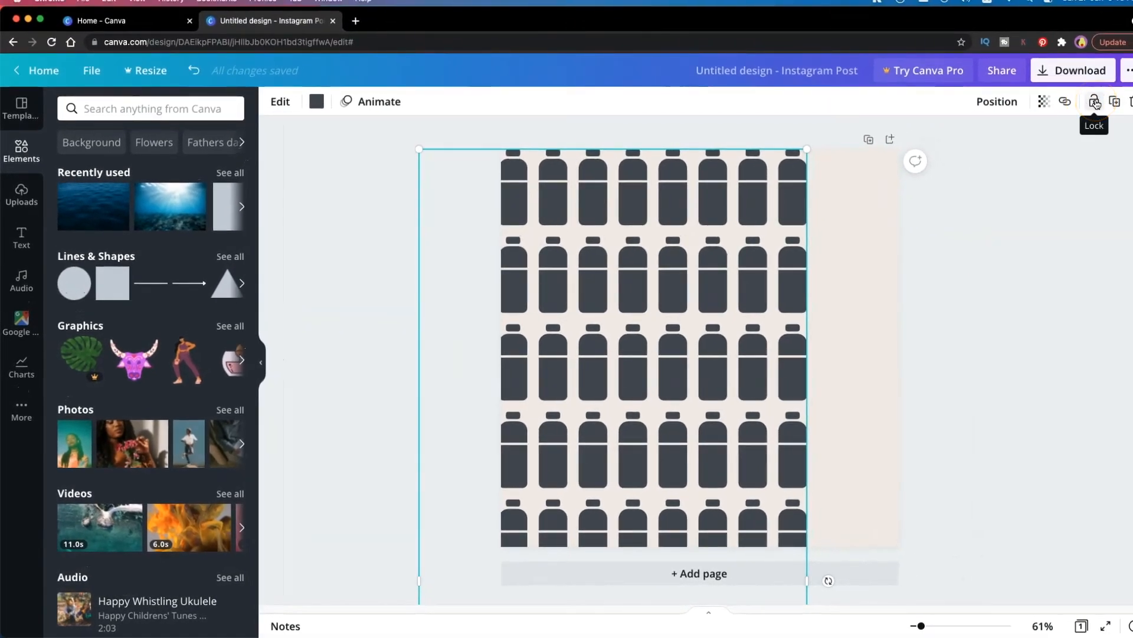
left_click(1095, 103)
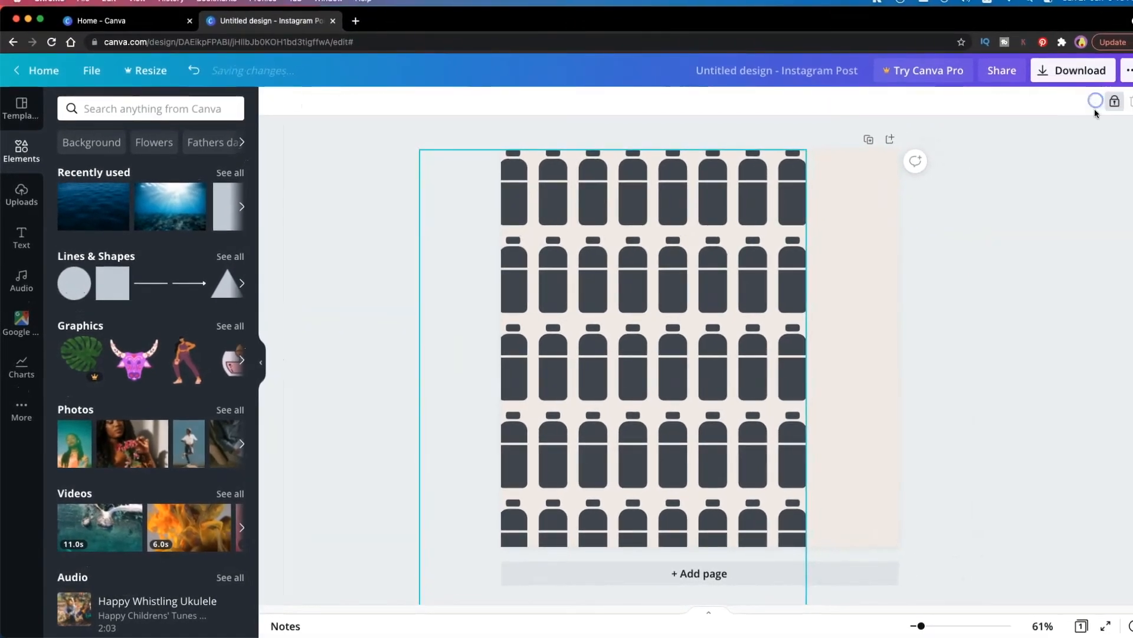
left_click_drag(710, 324, 807, 328)
left_click_drag(809, 243, 686, 328)
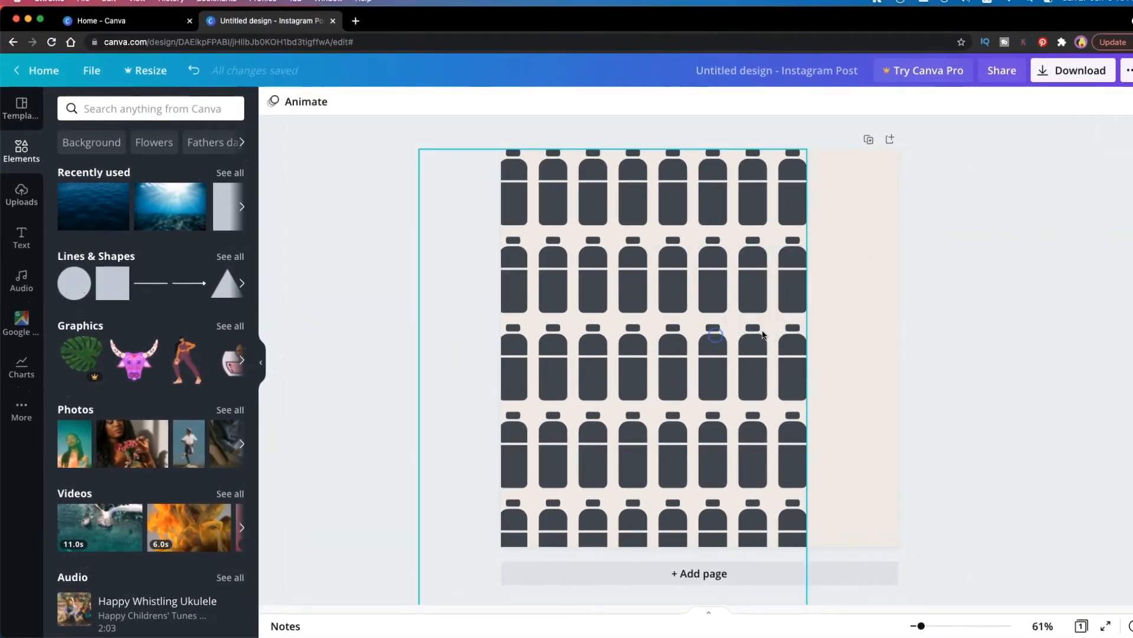
left_click(924, 323)
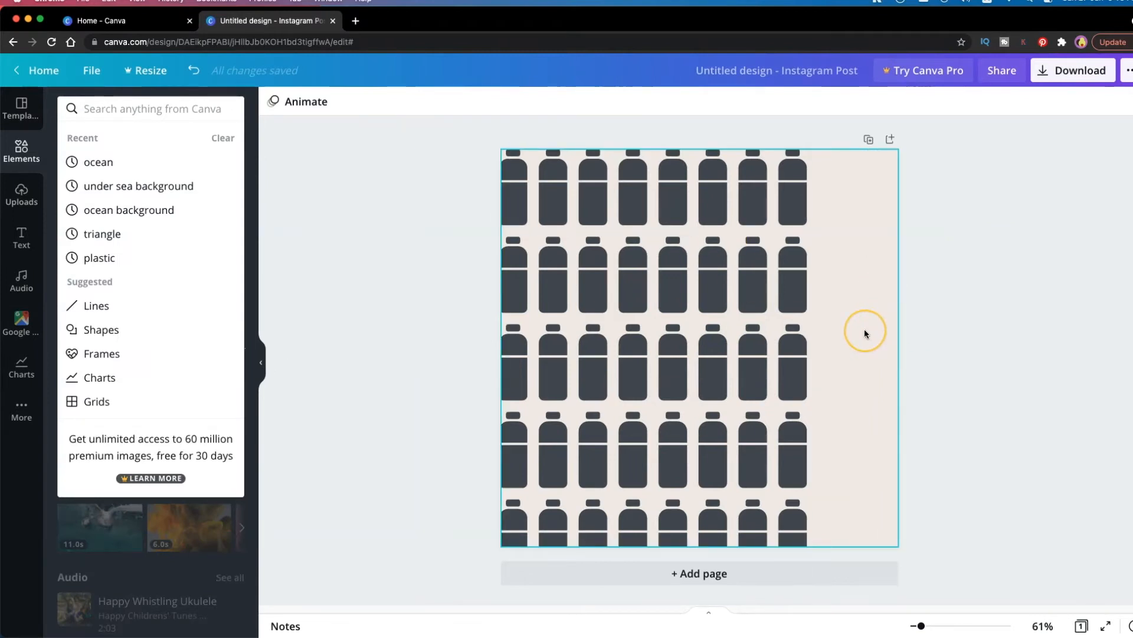
left_click_drag(662, 193, 654, 225)
left_click_drag(680, 291, 680, 292)
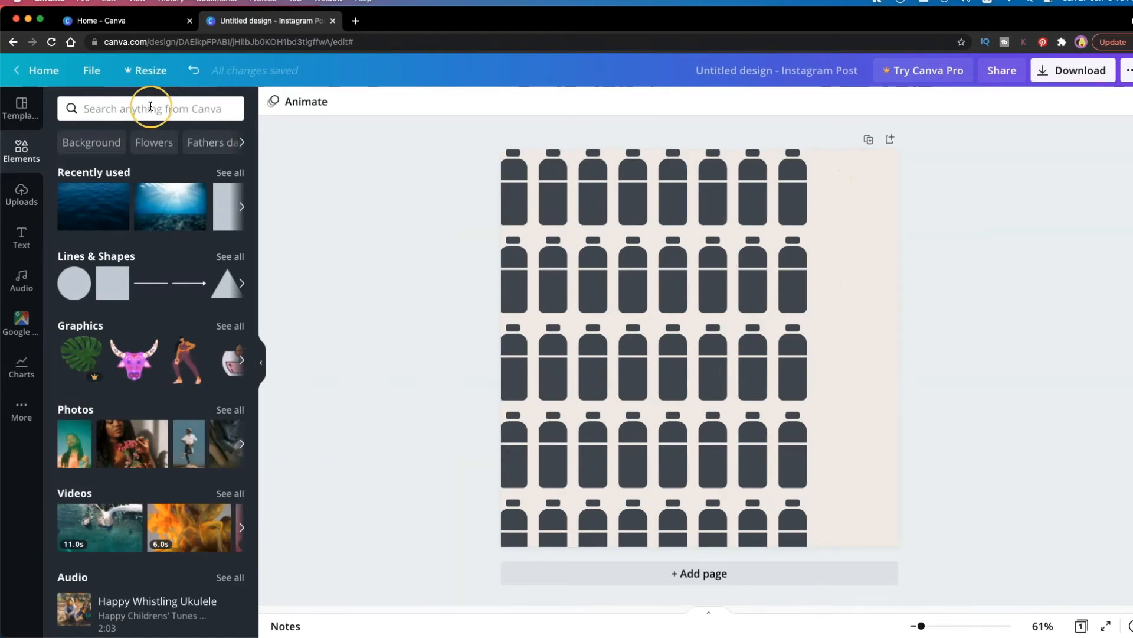
Add a beige square shape, enlarge it, and place it over the bottle pictogram, slightly right of the page's center
left_click(112, 283)
left_click_drag(729, 328, 778, 296)
left_click_drag(636, 429, 591, 501)
left_click_drag(690, 402, 703, 405)
left_click(1095, 341)
left_click_drag(823, 333, 822, 327)
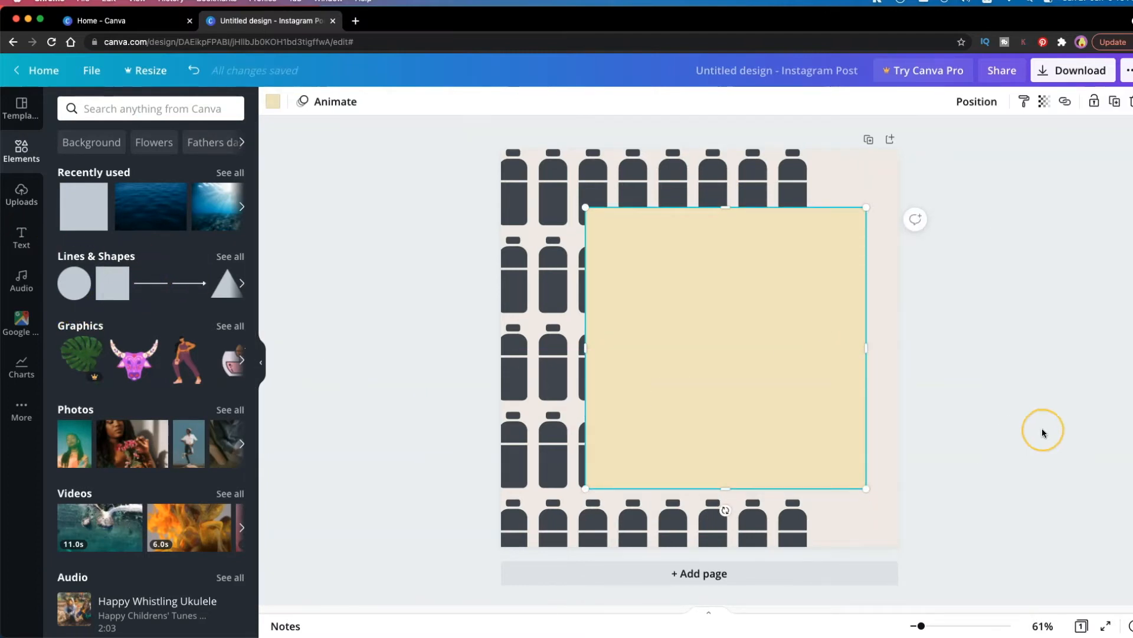
left_click(1116, 374)
Add a heading text reading "1M PER MIN" to the page
left_click(23, 236)
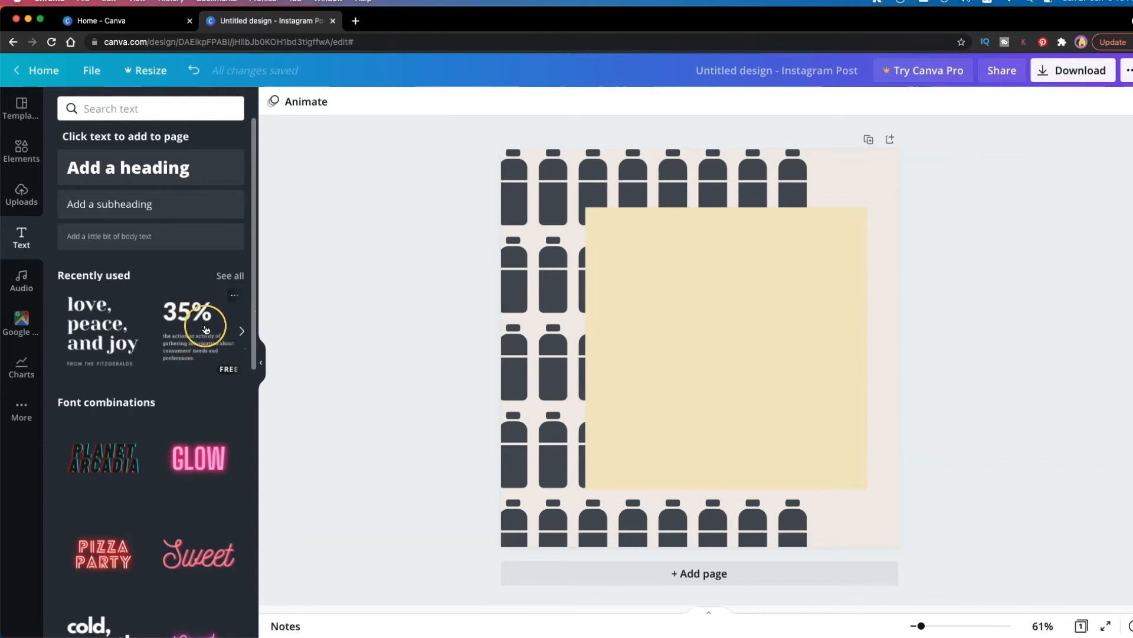
scroll(197, 319, "down", 3)
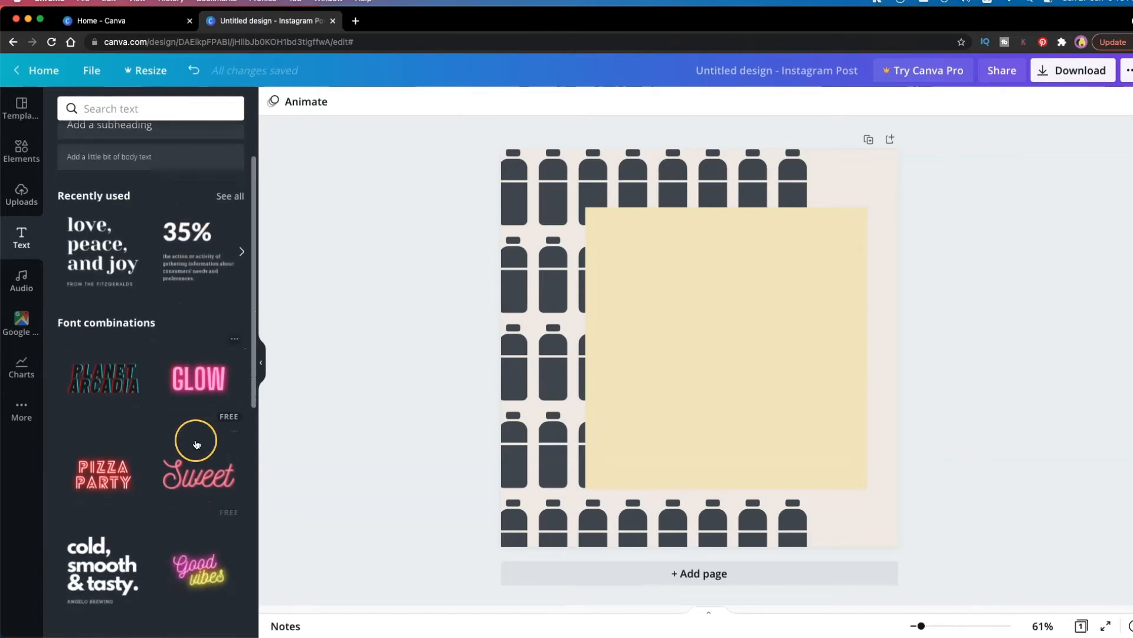
scroll(196, 444, "up", 2)
scroll(101, 496, "down", 10)
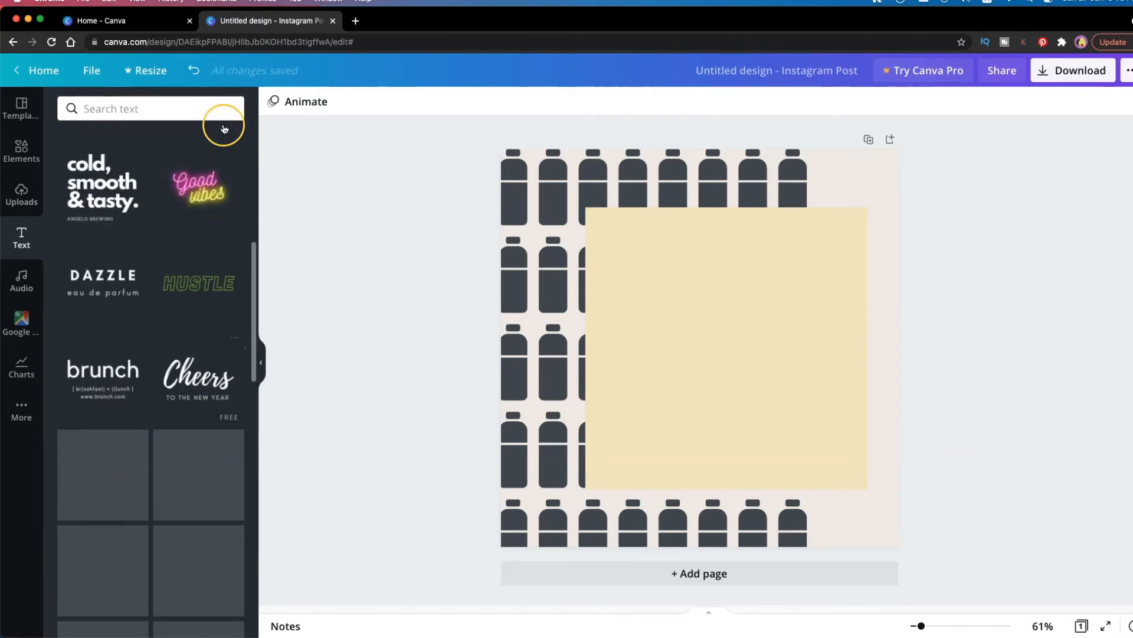
scroll(151, 410, "down", 7)
scroll(118, 295, "up", 15)
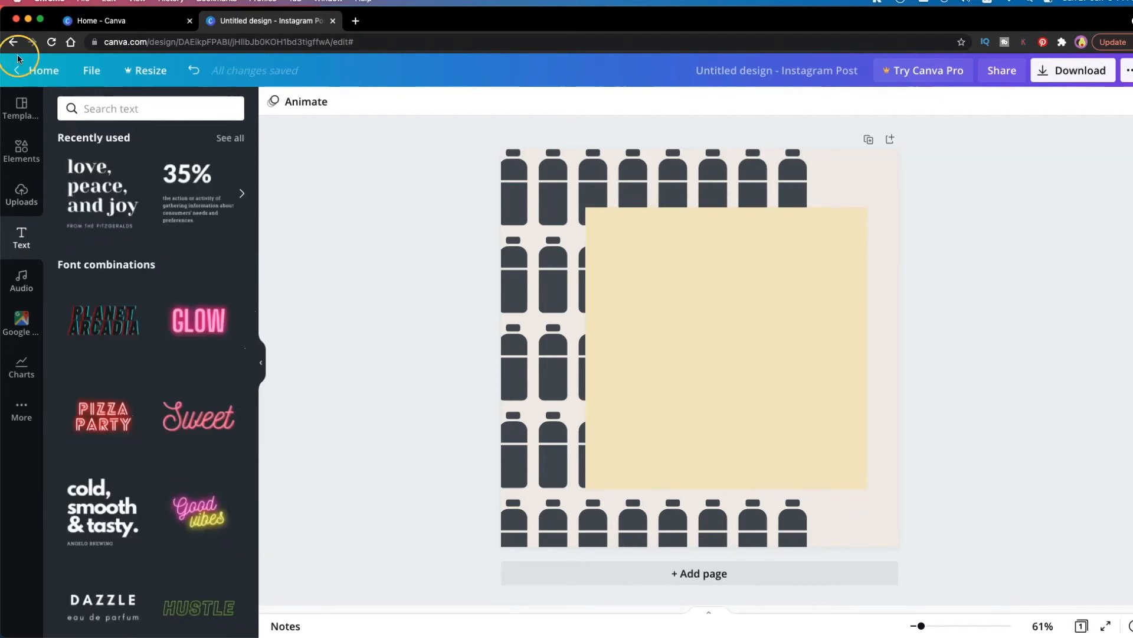
scroll(231, 354, "up", 5)
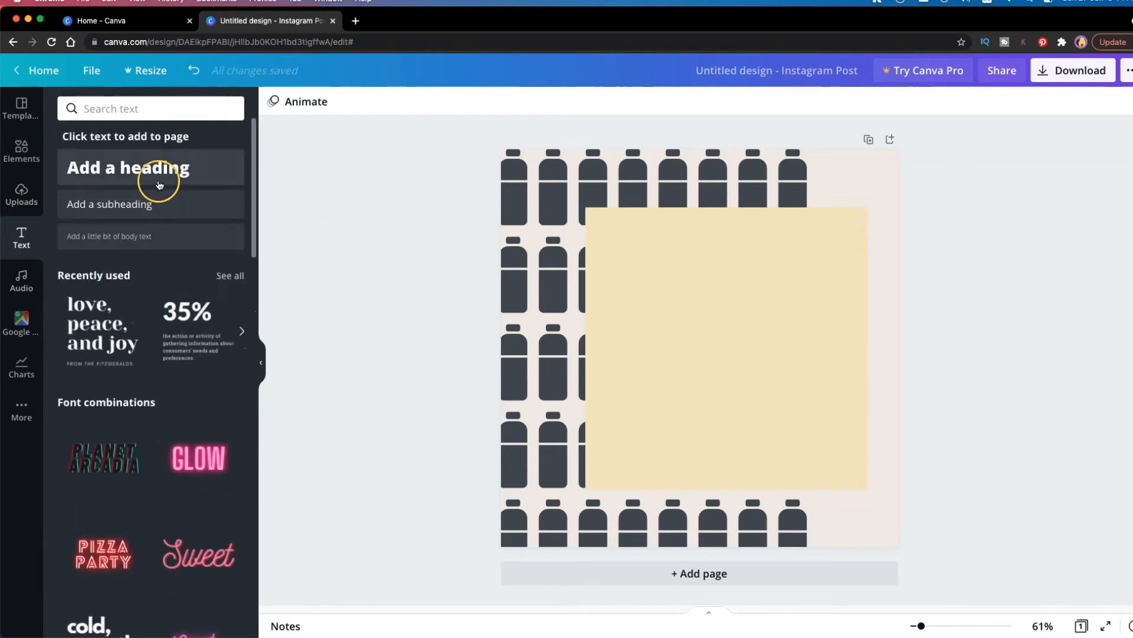
left_click(159, 185)
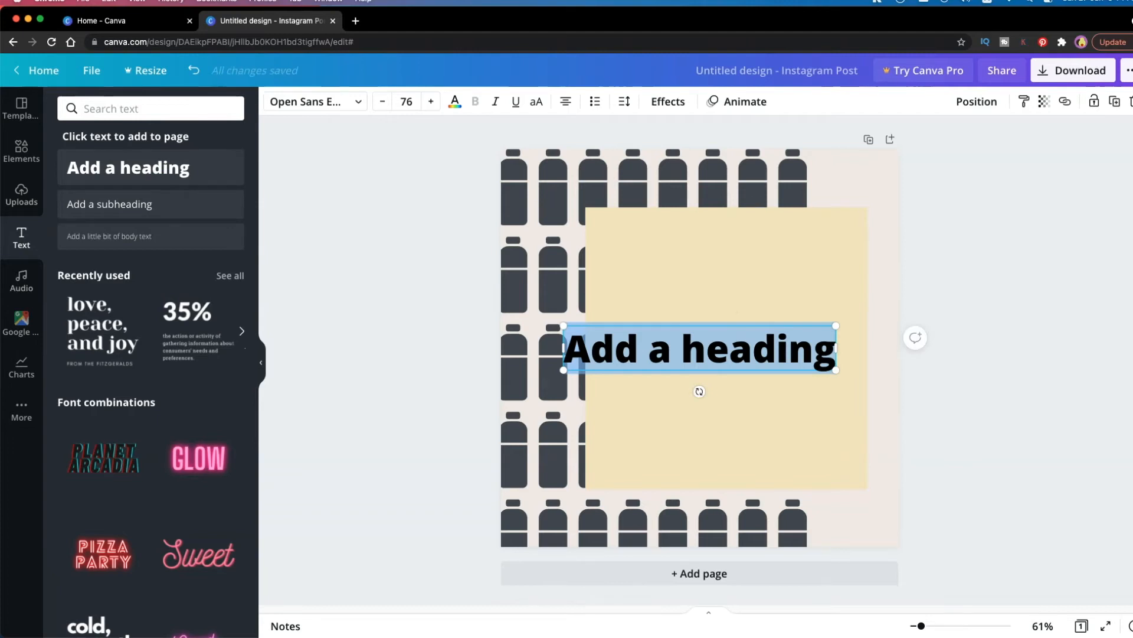
type("1M PER")
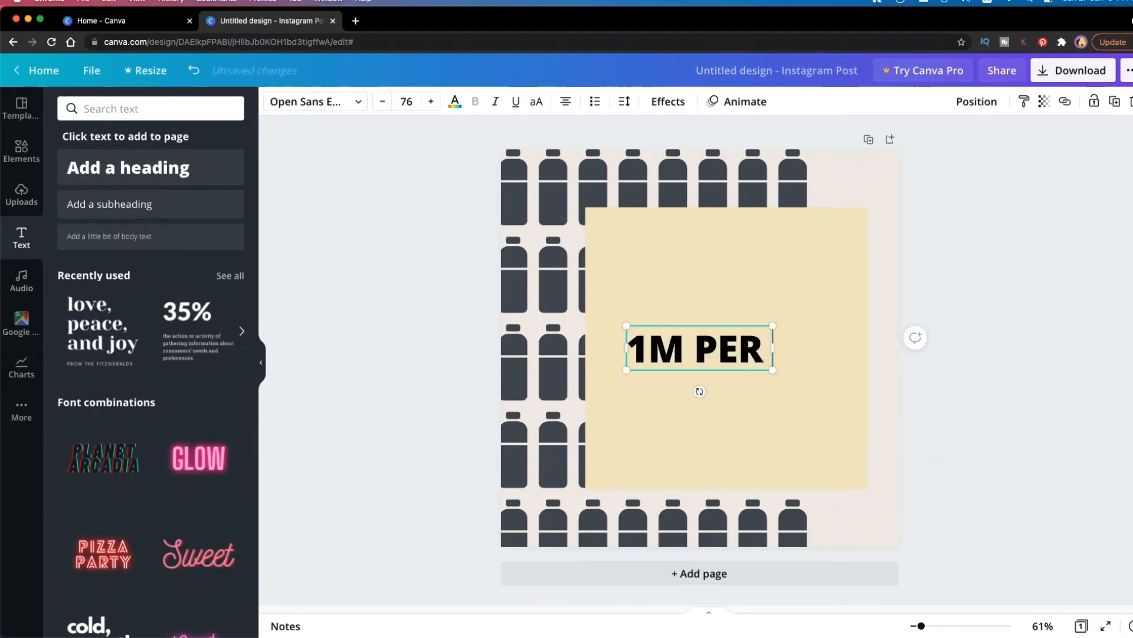
type(" MIN")
Position the "1M PER MIN" heading centered horizontally on the beige square, slightly above its middle
left_click_drag(707, 371, 732, 279)
left_click_drag(769, 237, 769, 294)
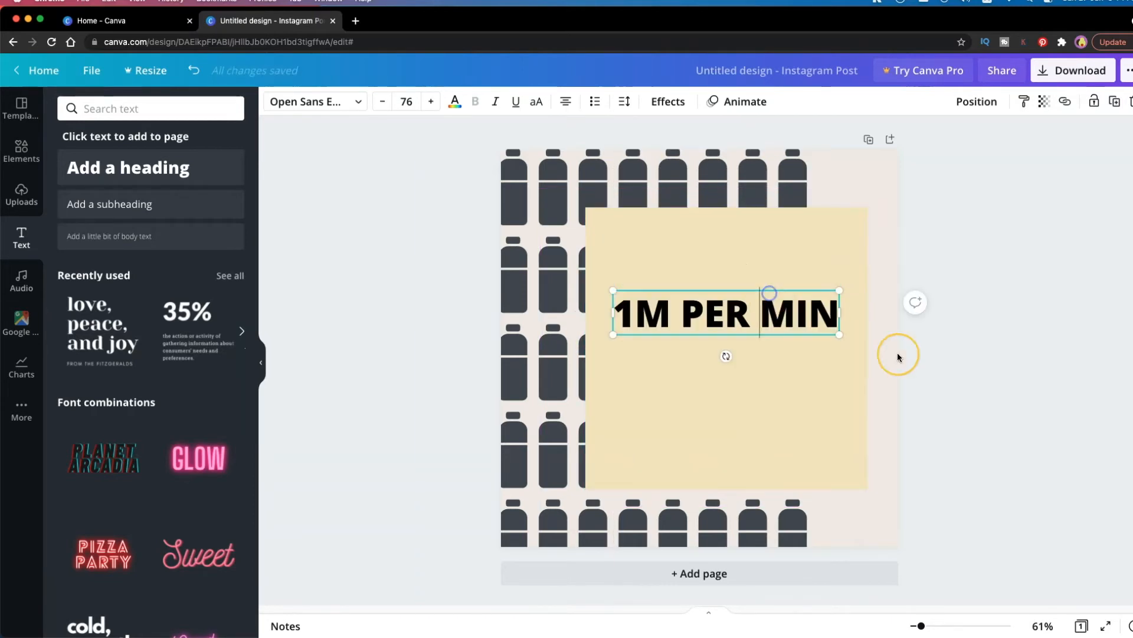
left_click(912, 369)
Duplicate the "1M PER MIN" heading and place the copy directly below the original
left_click(832, 326)
key("super+c")
key("super+v")
left_click_drag(797, 332, 793, 377)
Replace the copied heading's text with "1,000,000 Plastic Bottles purchased every minute"
double_click(798, 366)
left_click(871, 366)
triple_click(821, 365)
type("1,000,0")
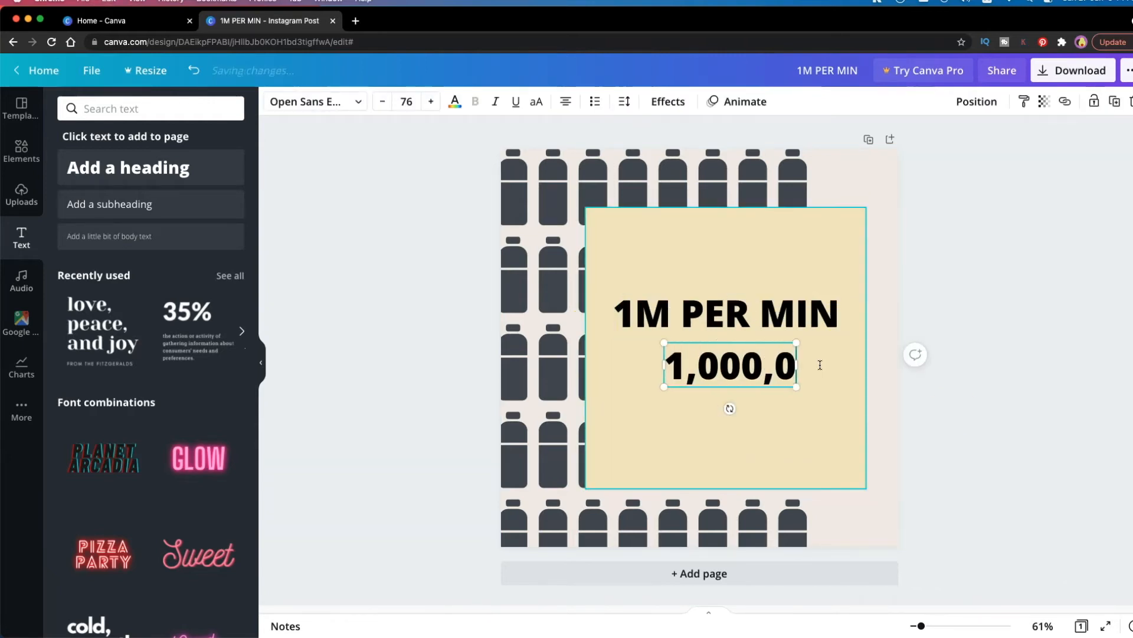
type("00 Plastic Bottles purcjase")
key("BackSpace")
key("BackSpace")
key("BackSpace")
key("BackSpace")
type("hased every minute")
Set the plastic bottles text to size 32 and fit its box inside the beige square, slightly lower beneath the heading
triple_click(817, 359)
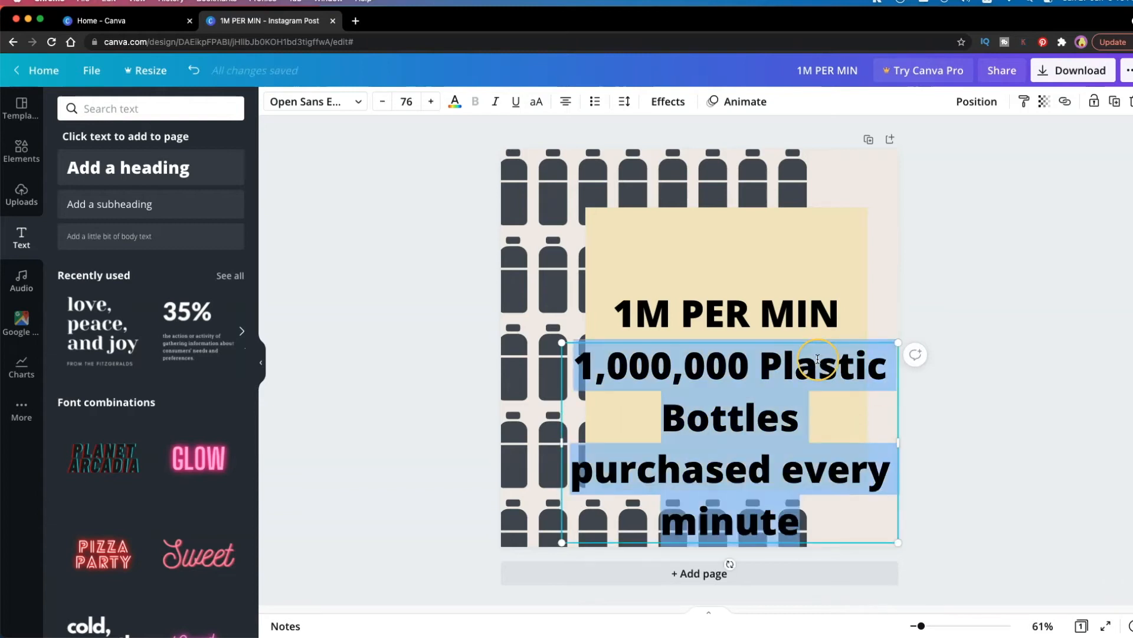
left_click(407, 101)
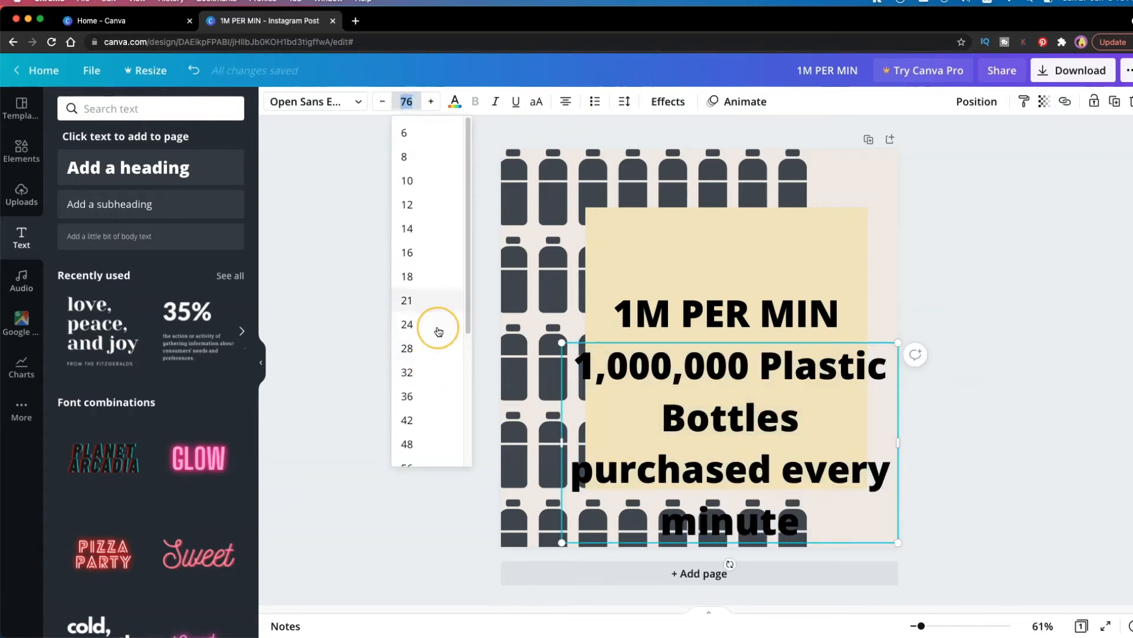
left_click(428, 370)
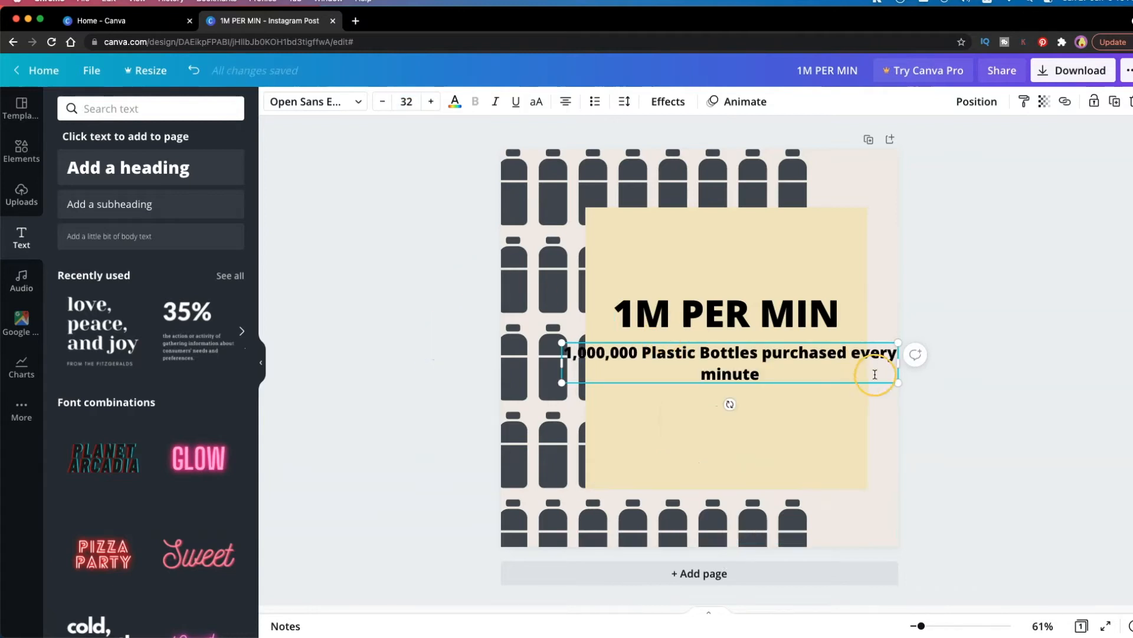
left_click_drag(902, 363, 859, 372)
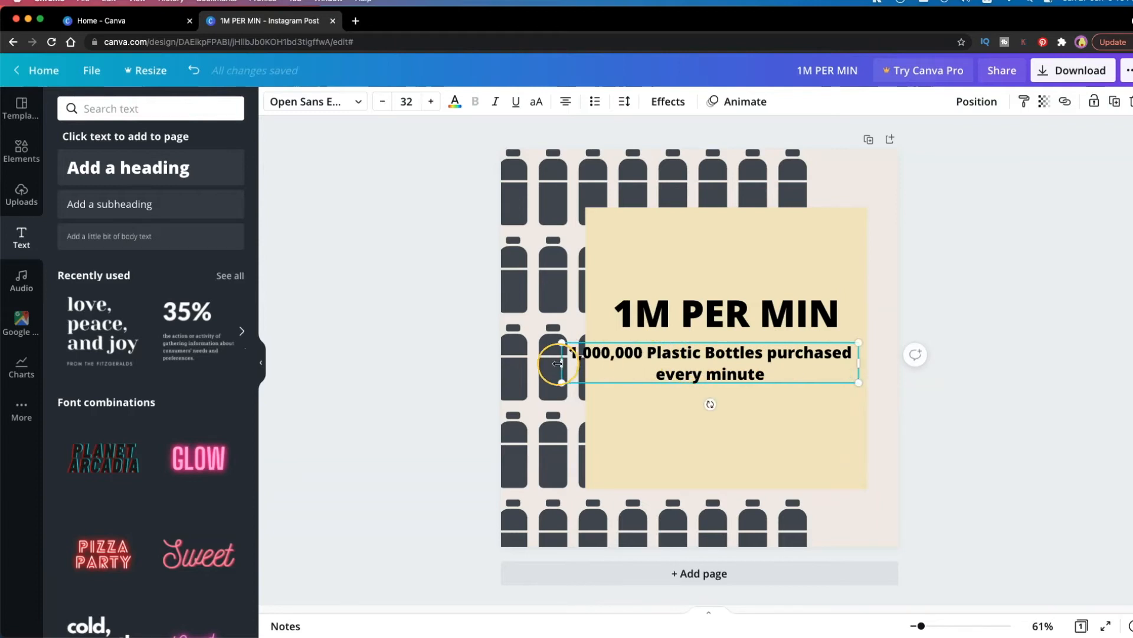
left_click_drag(558, 363, 610, 363)
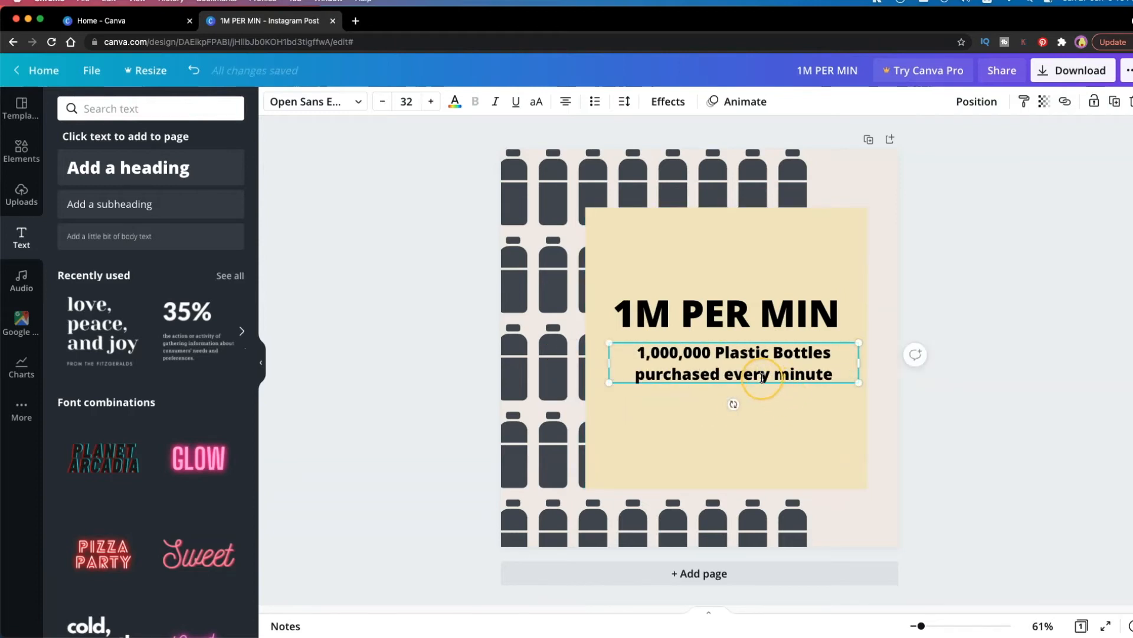
left_click_drag(761, 378, 754, 400)
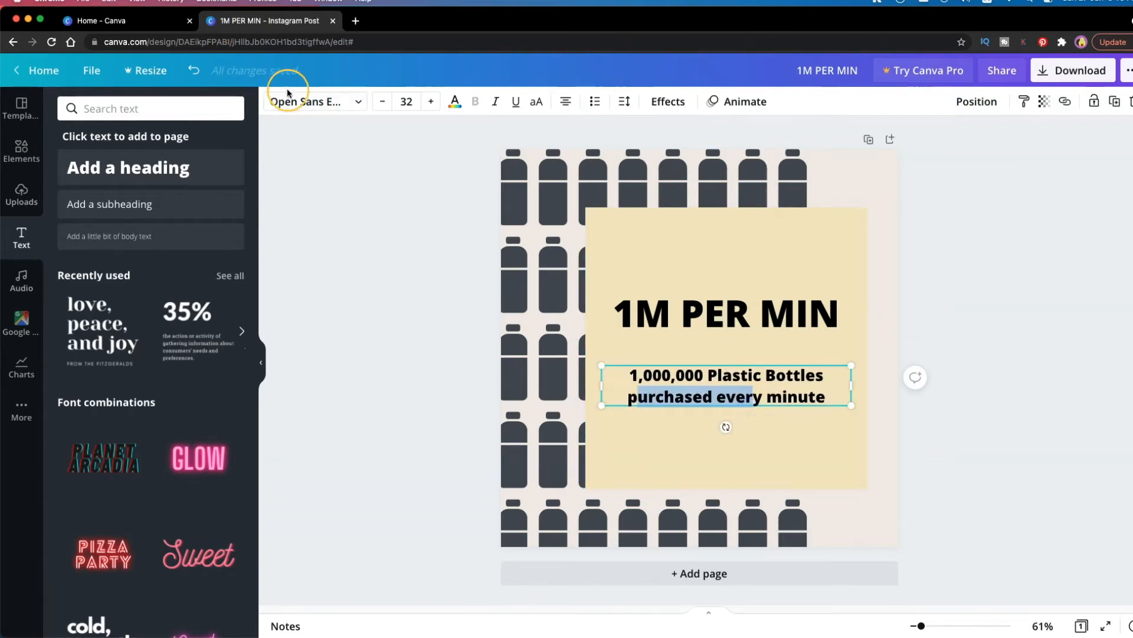
Change the plastic bottles text's font to Open Sans Light and nudge the "1M PER MIN" heading slightly down toward it
left_click(288, 94)
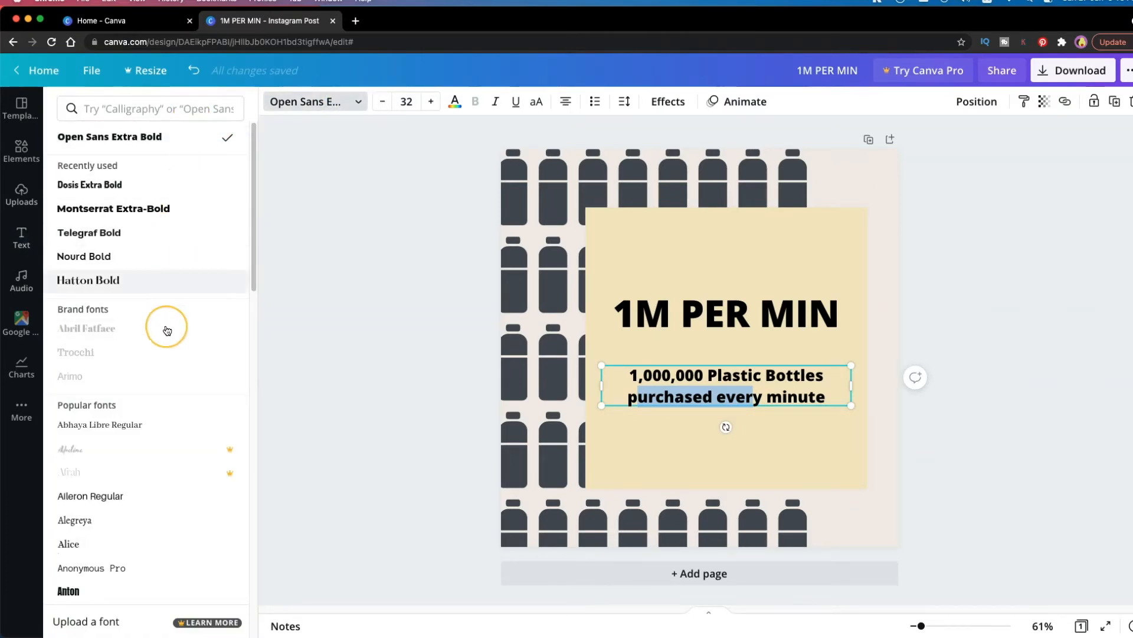
left_click(144, 108)
type("open sans")
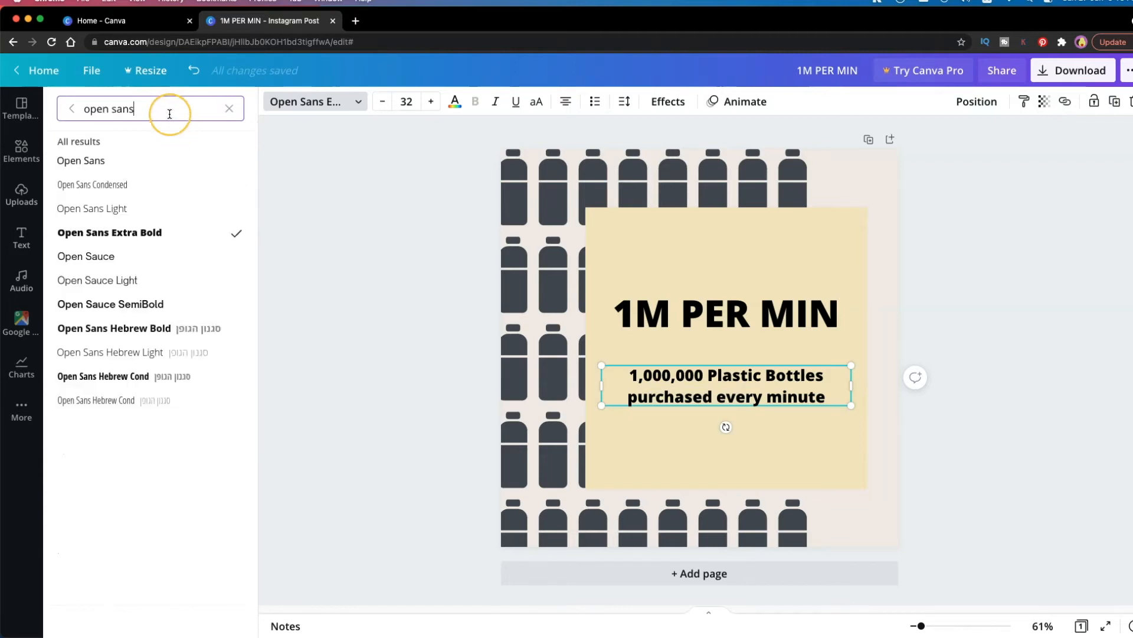
left_click(158, 209)
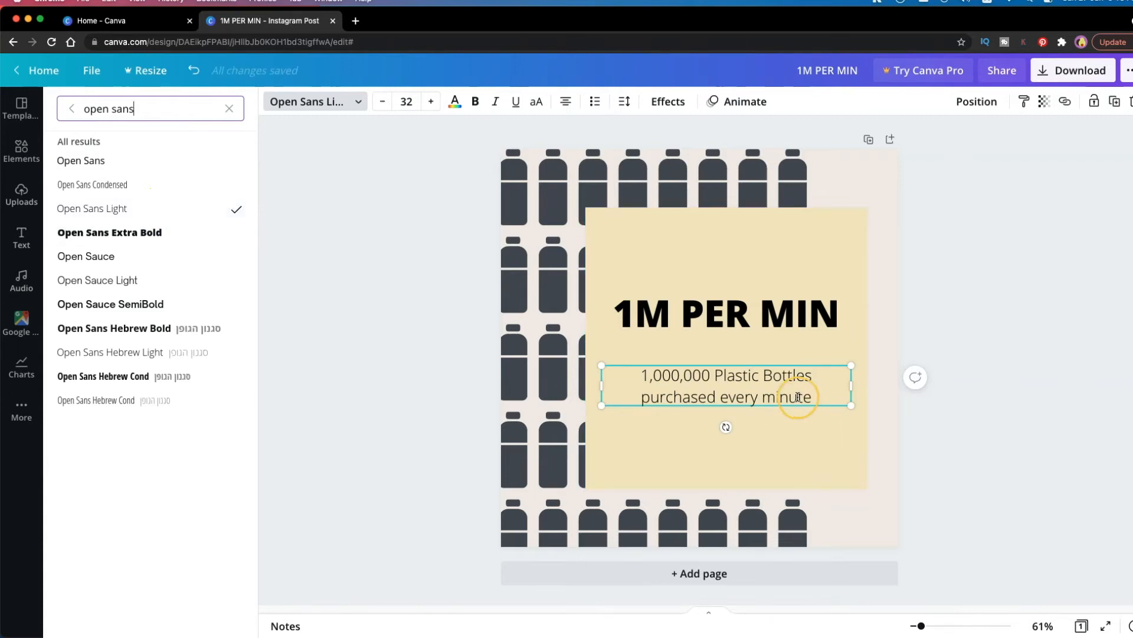
left_click_drag(763, 324, 763, 332)
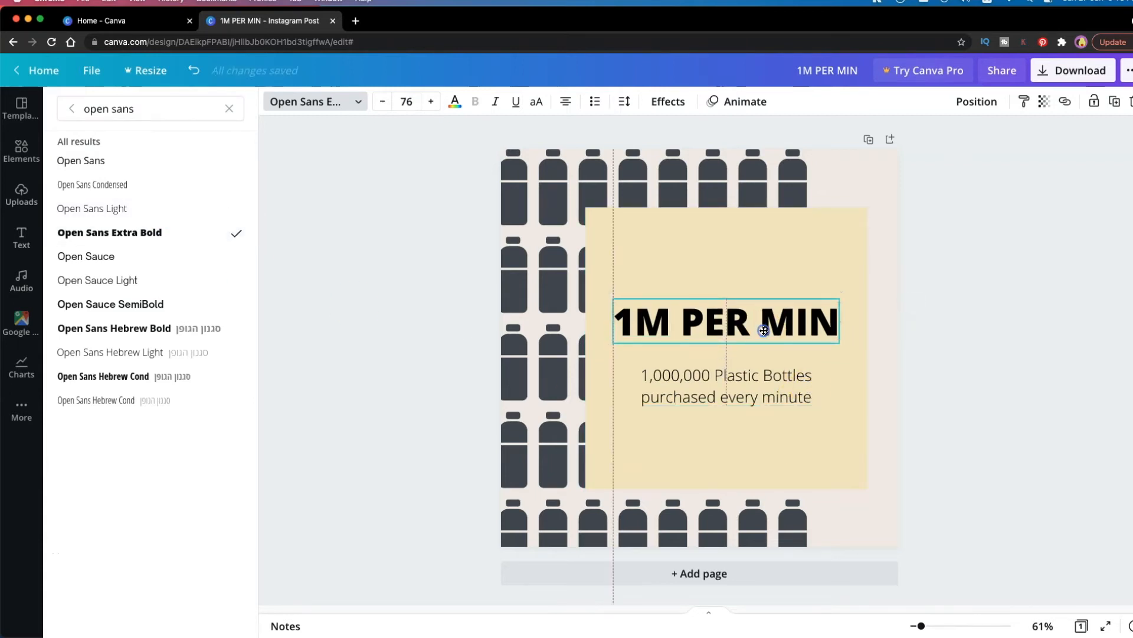
Search the elements for "alert", add the dark red warning triangle, and shrink it to fit centered above the heading
left_click_drag(155, 109, 46, 105)
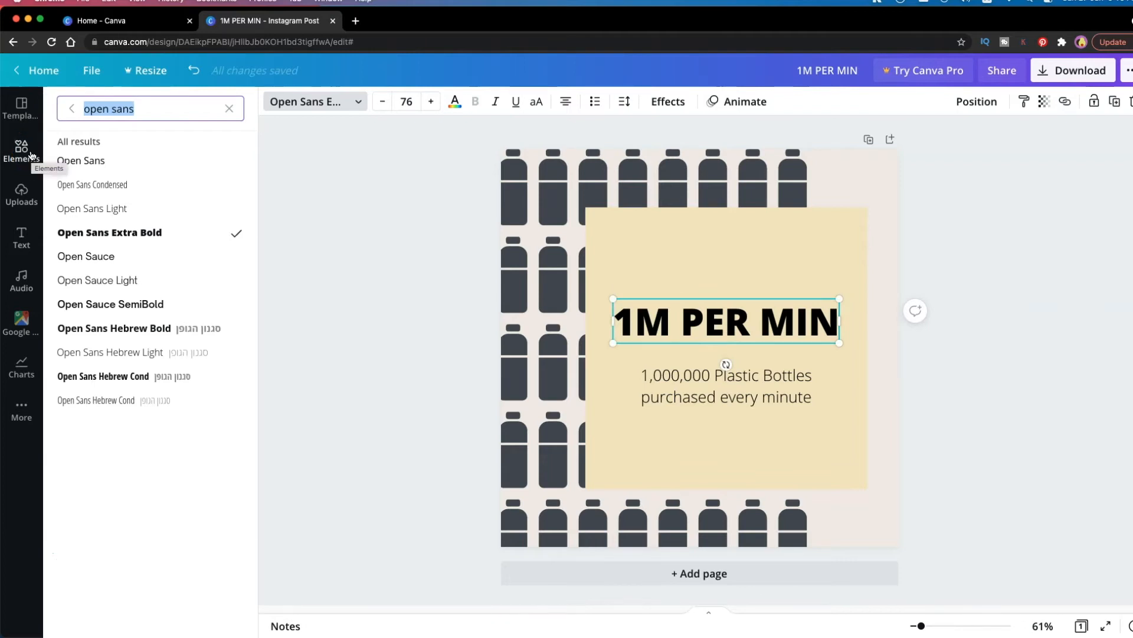
left_click(32, 156)
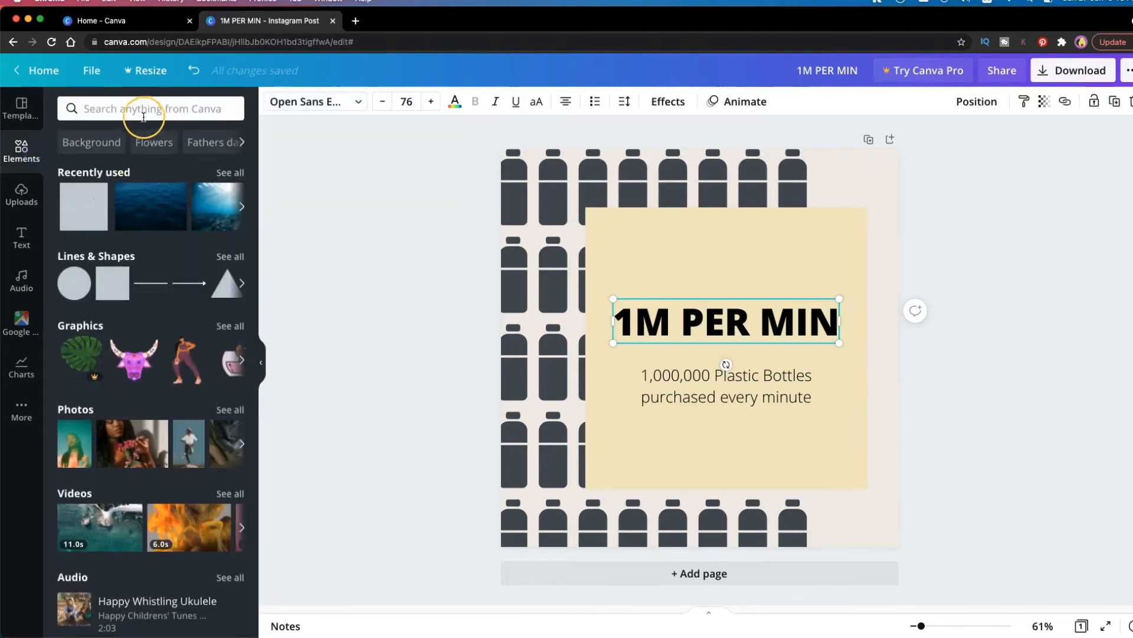
left_click(141, 113)
type("alert")
key("Return")
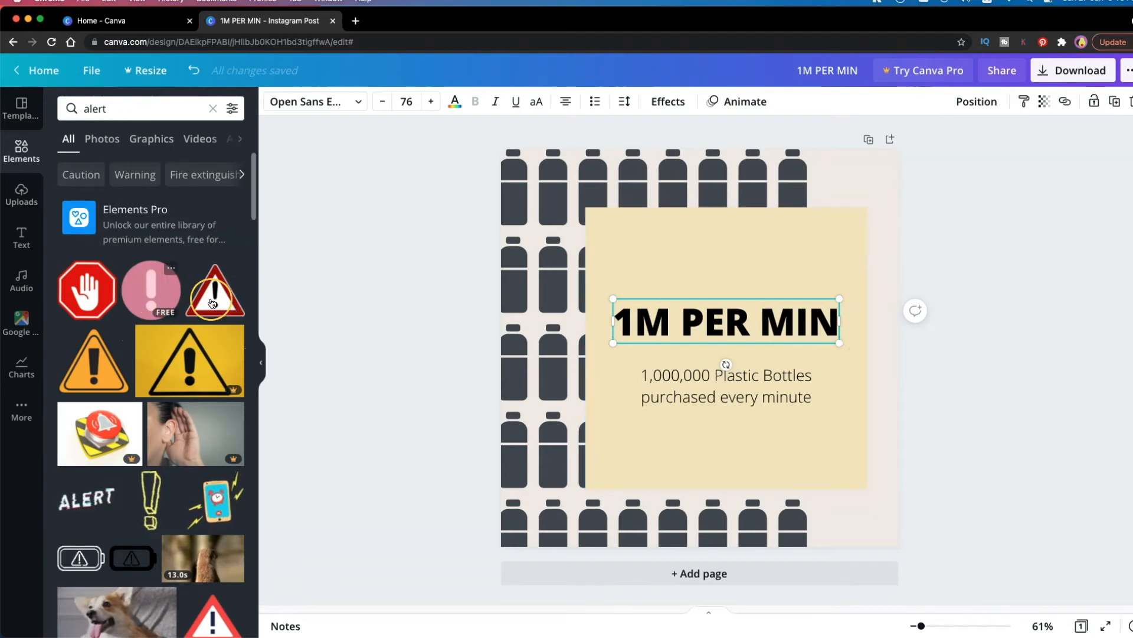
left_click(218, 297)
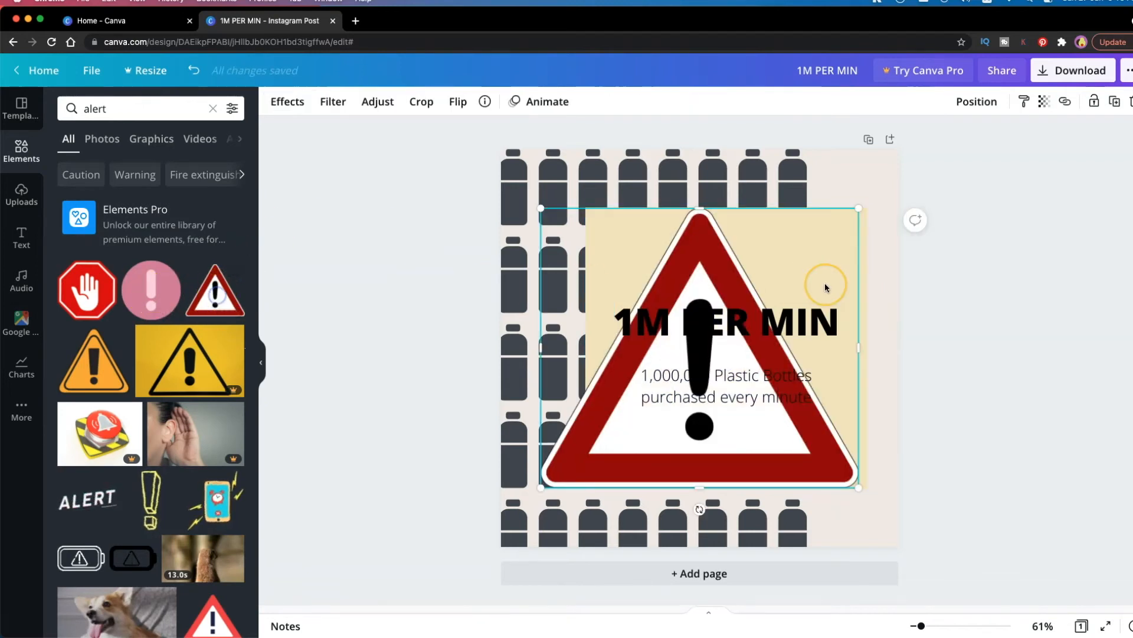
left_click_drag(546, 493, 712, 271)
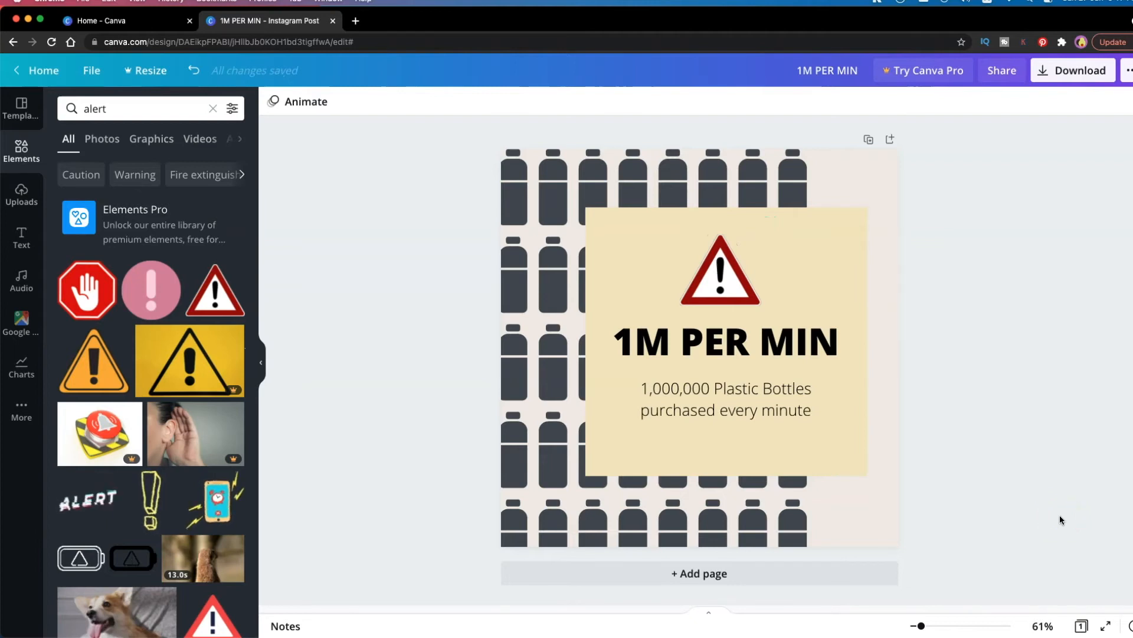
Add a blank second page and insert a progress ring chart on it
left_click(835, 142)
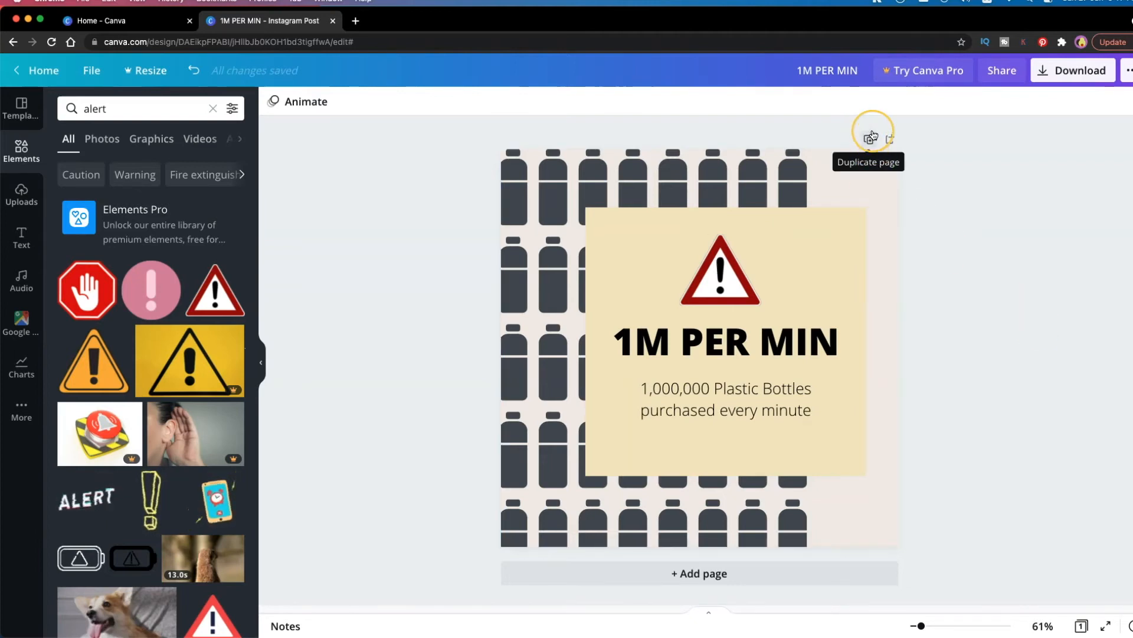
left_click(891, 139)
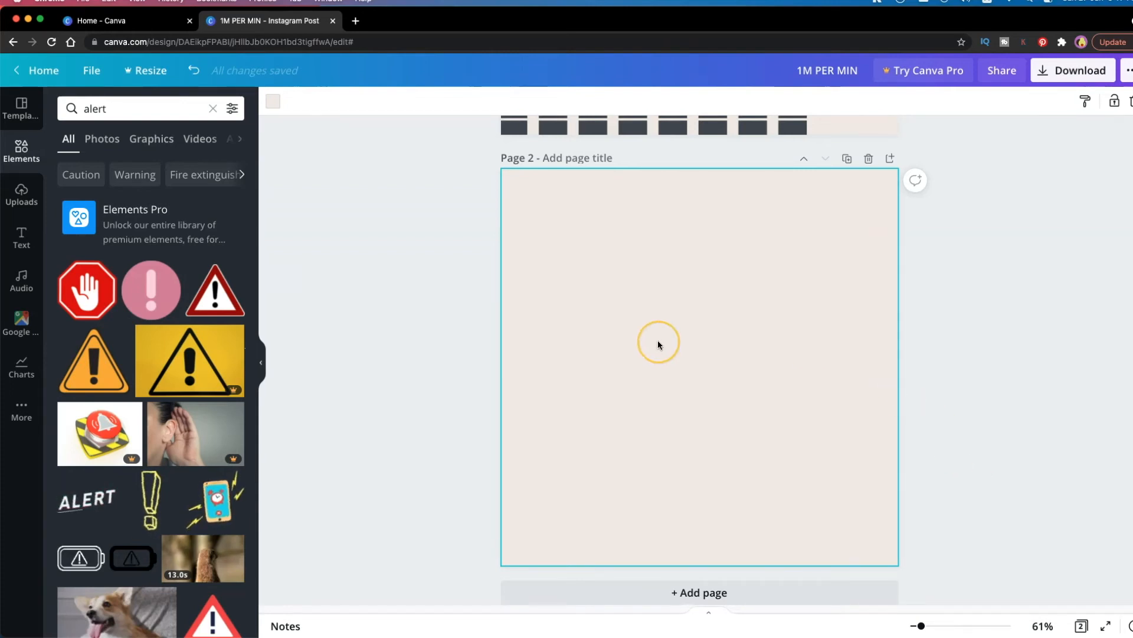
left_click(9, 372)
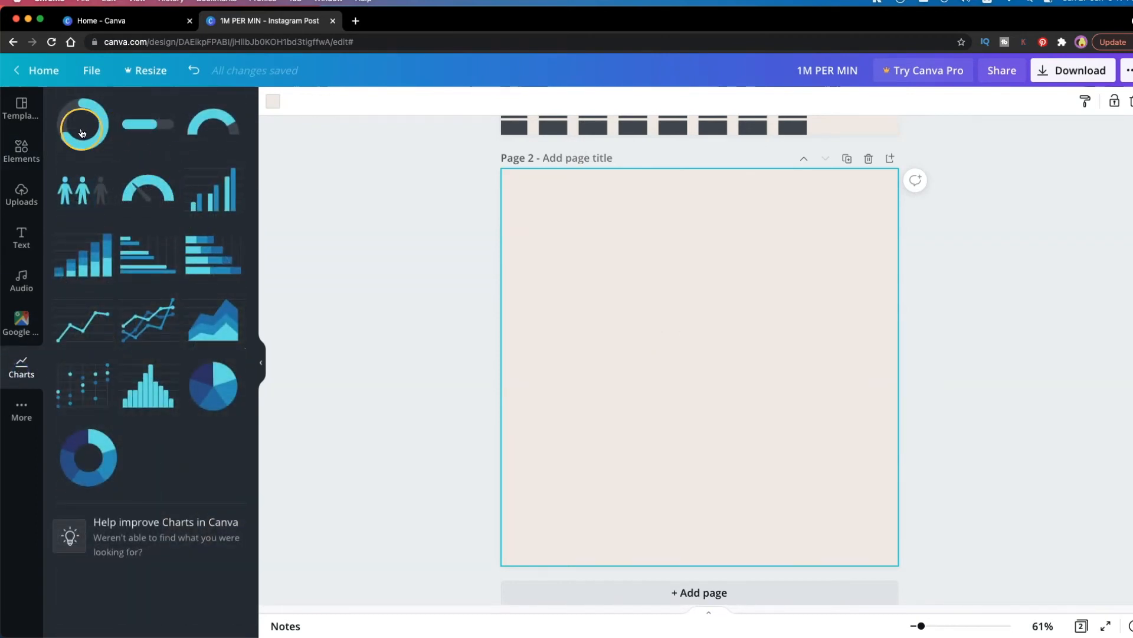
left_click(90, 143)
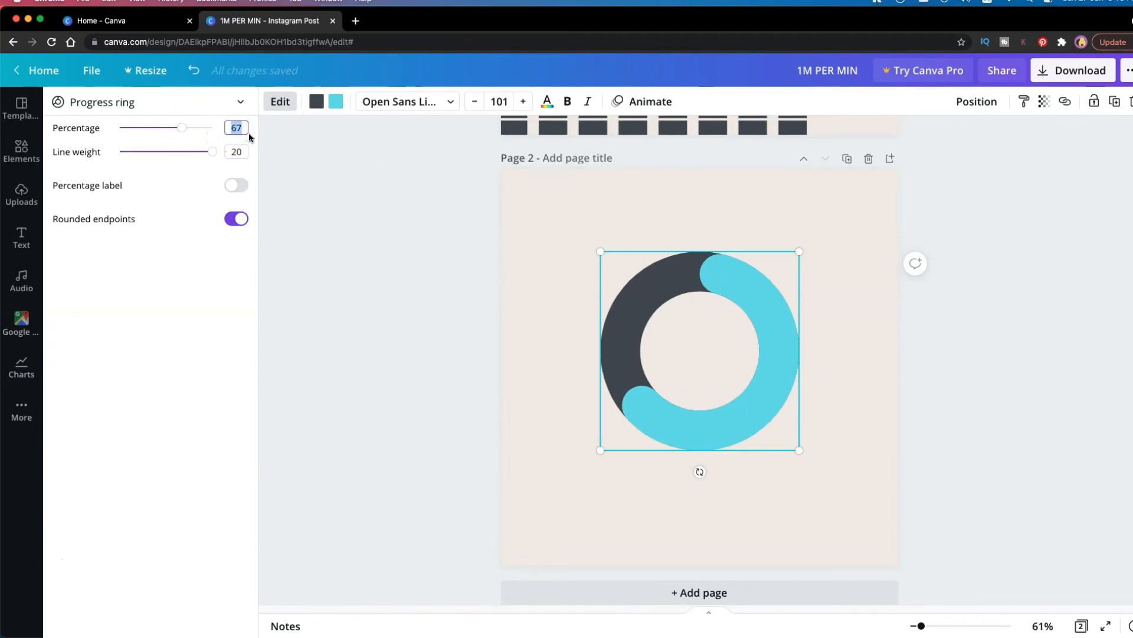
Set the progress ring to 90 percent and show its percentage label in Open Sauce SemiBold
type("90")
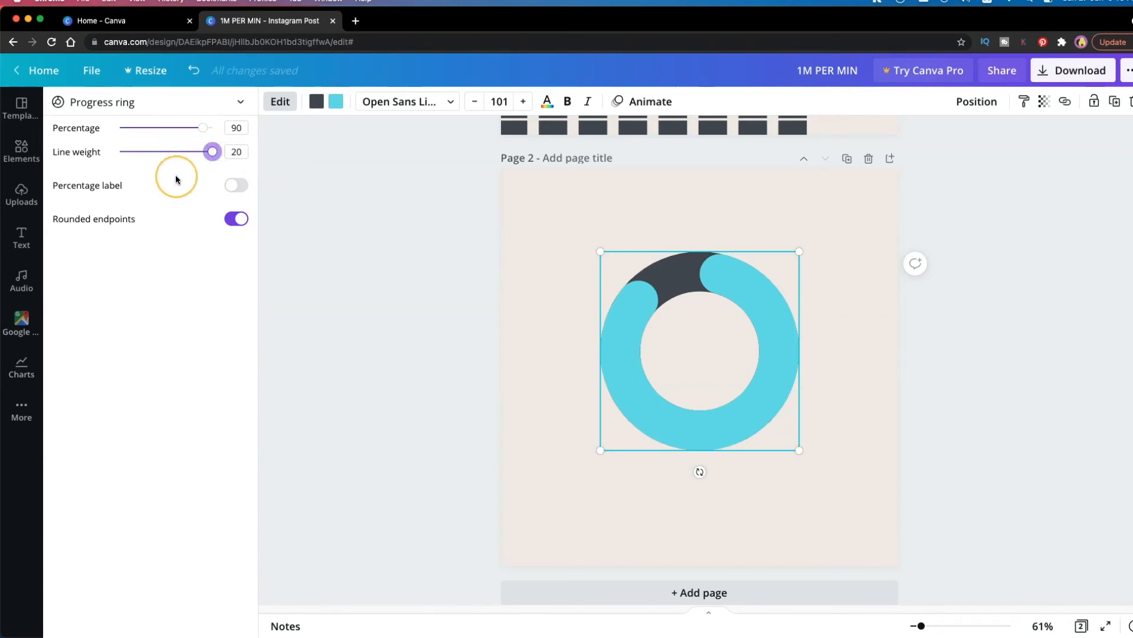
left_click(235, 186)
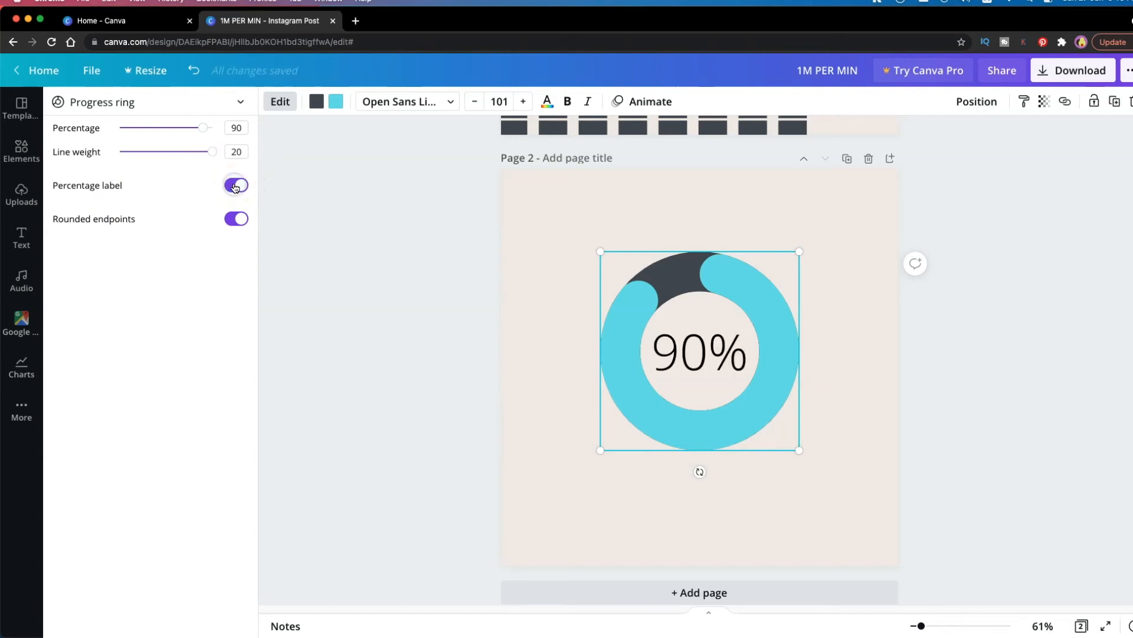
left_click(400, 110)
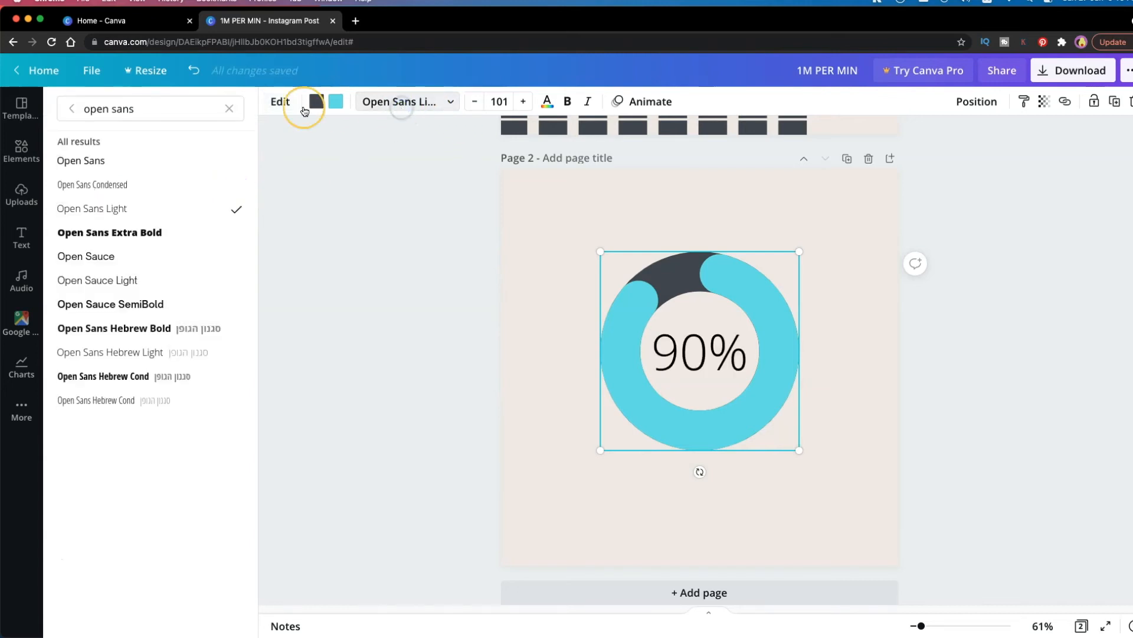
left_click(101, 241)
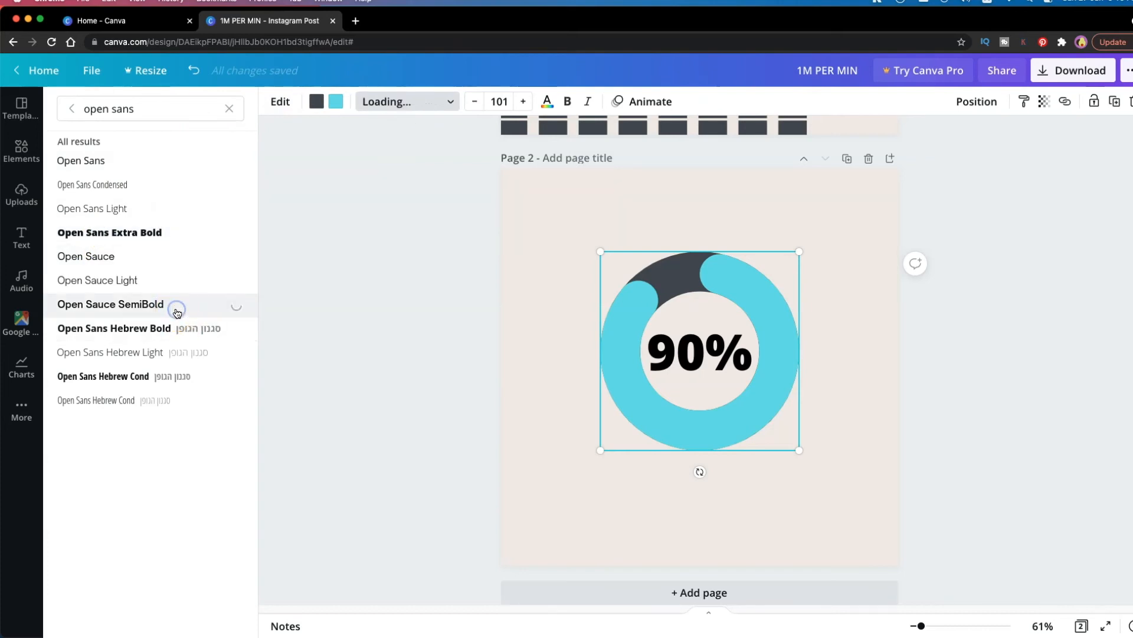
Recolor the ring's progress portion with the warning sign's dark red and its remaining portion white
left_click(336, 101)
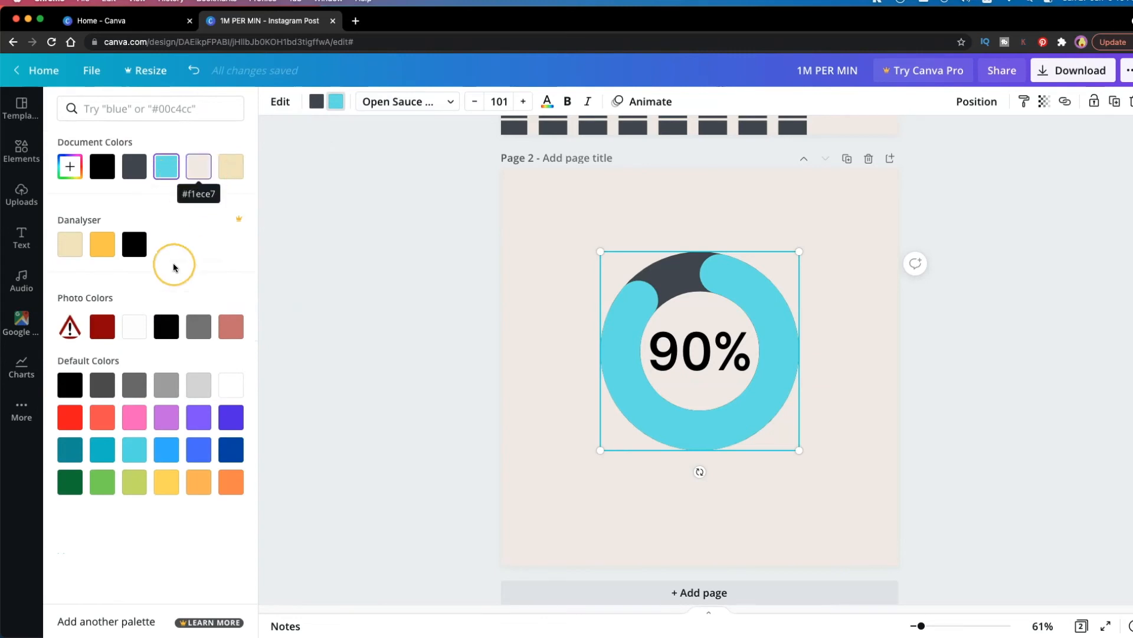
left_click(103, 328)
left_click(317, 101)
left_click(230, 166)
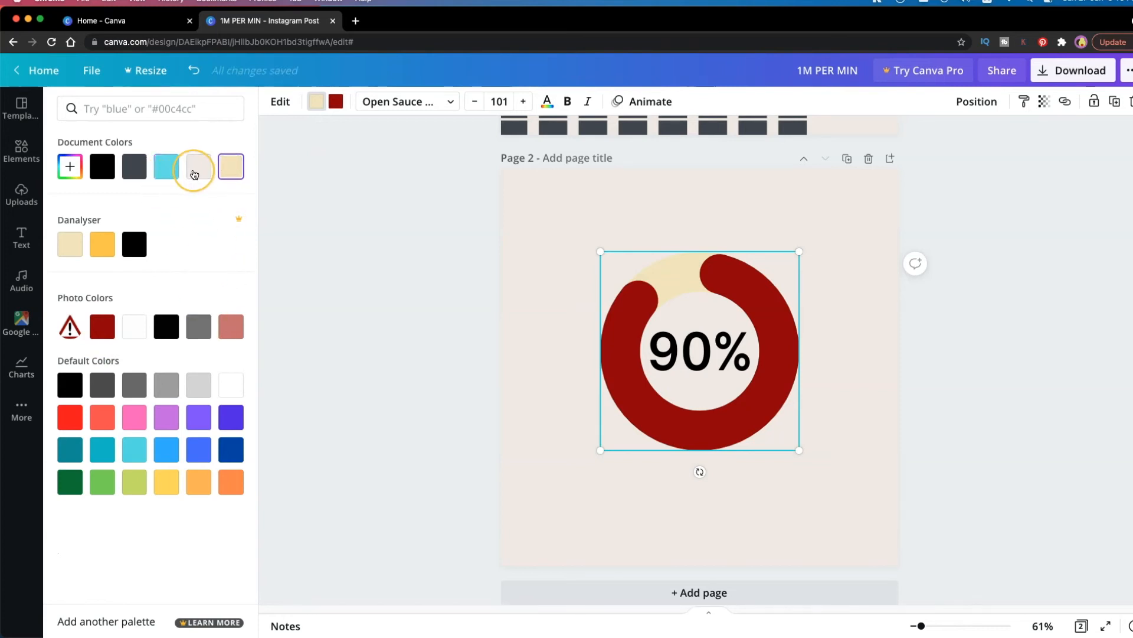
left_click(134, 327)
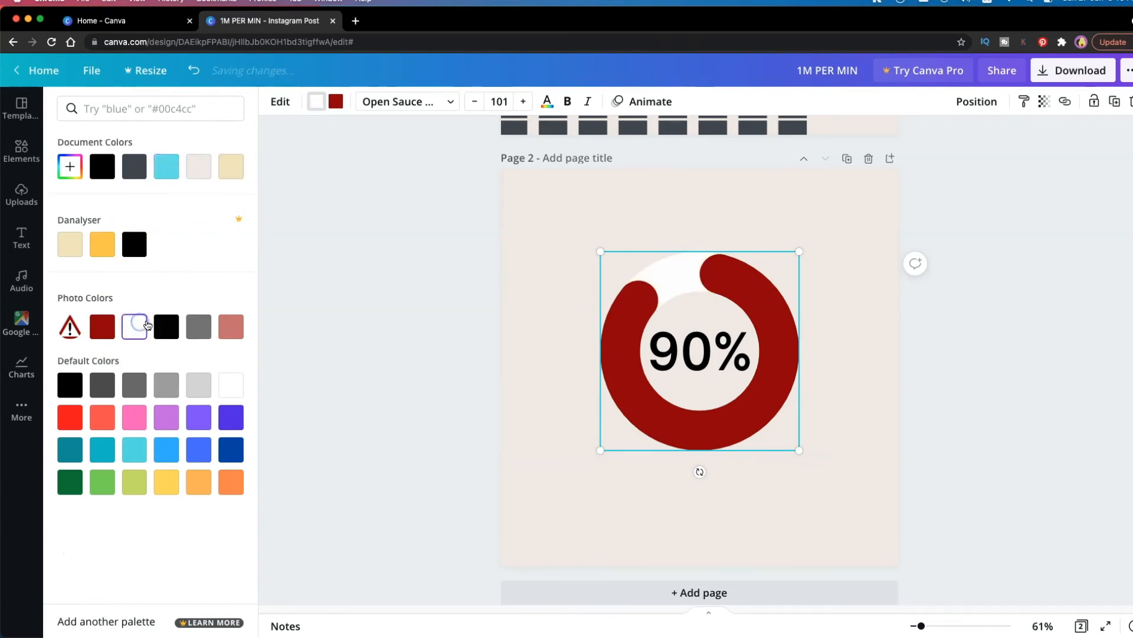
Shrink the progress ring, move it to the upper middle of page 2, and color its percentage label dark red
left_click_drag(799, 268, 742, 326)
left_click_drag(670, 380, 691, 291)
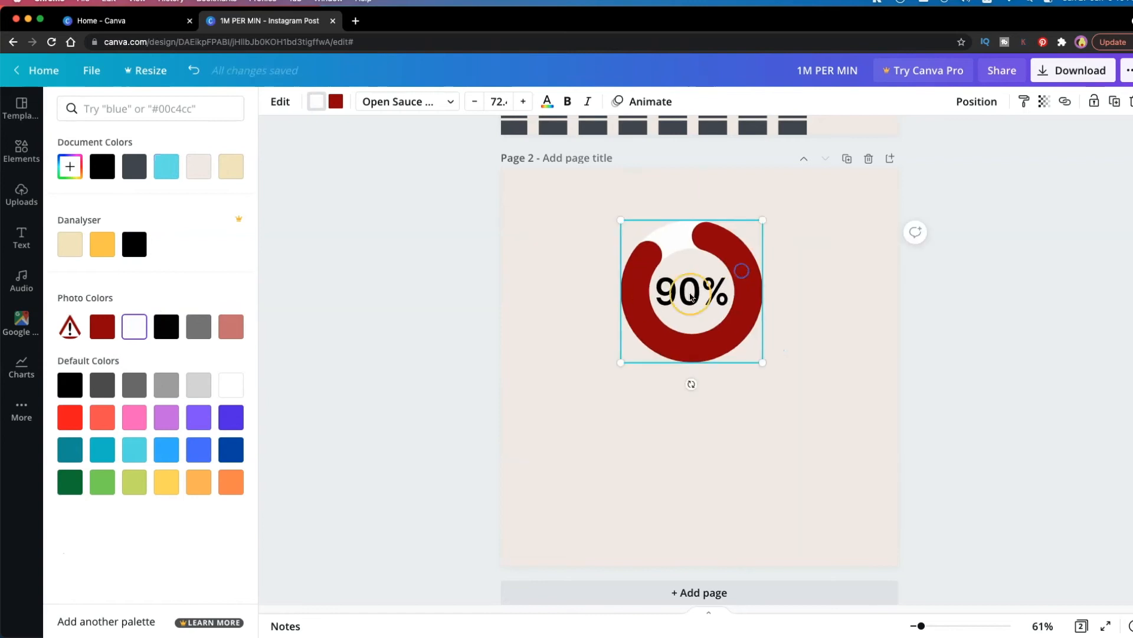
left_click(139, 169)
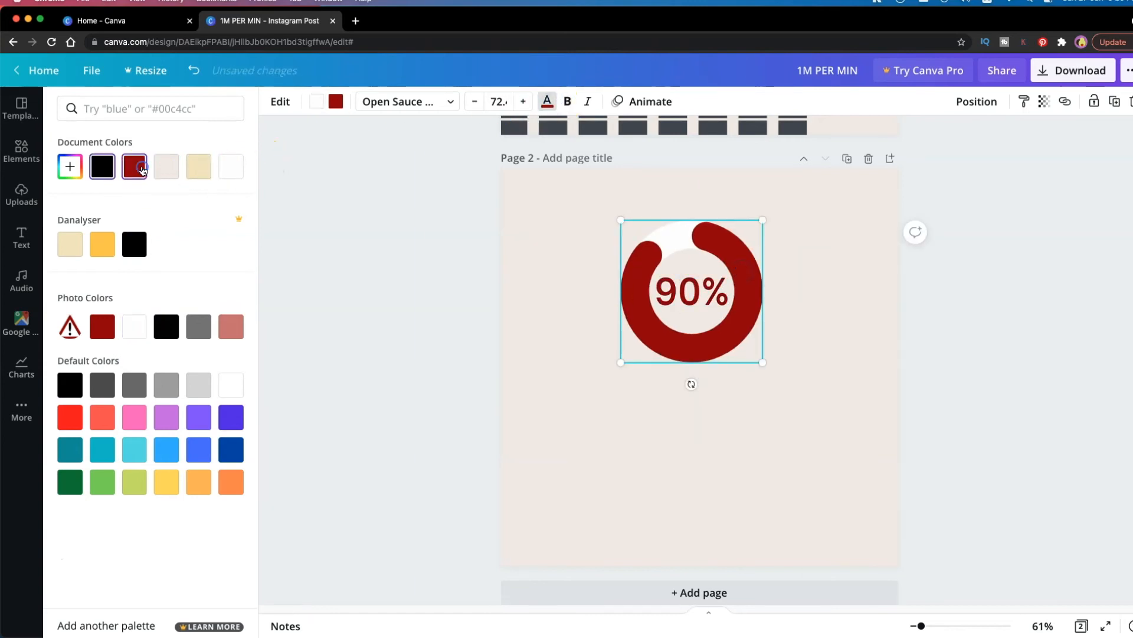
Color the ring's percentage label black and center the ring horizontally in the upper half of page 2
left_click(166, 326)
left_click_drag(706, 290, 703, 310)
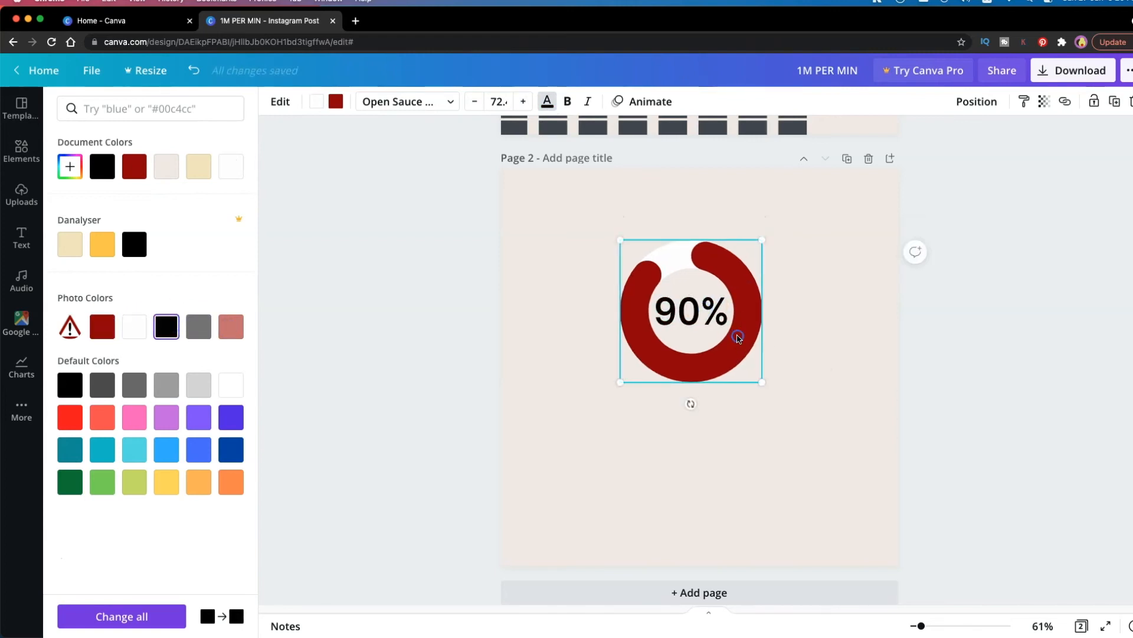
left_click_drag(730, 333, 740, 319)
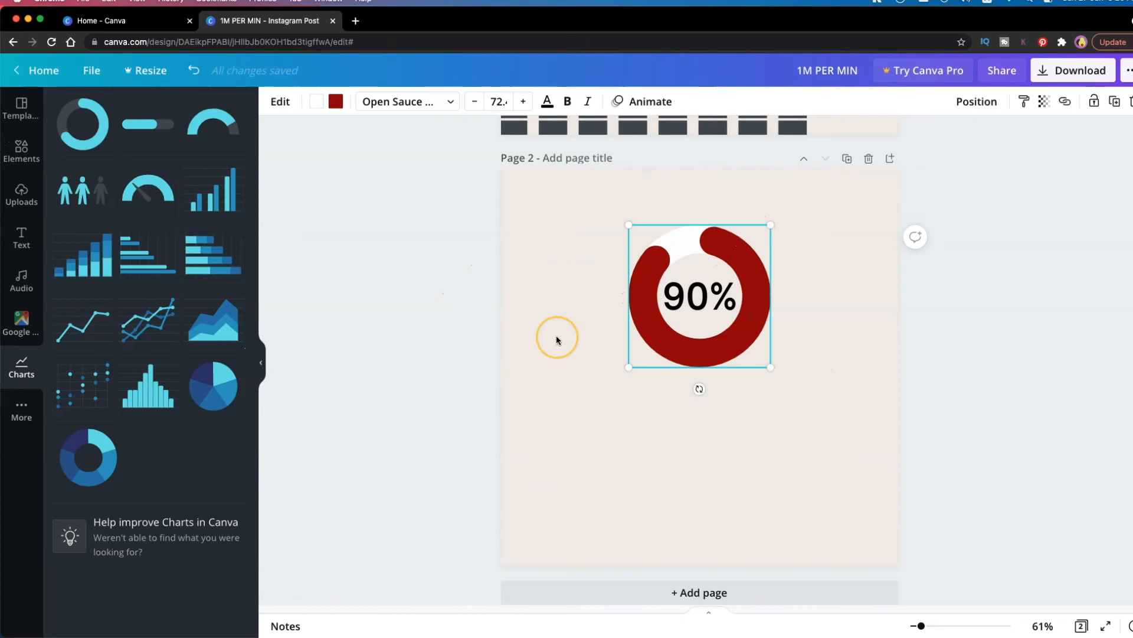
left_click(569, 217)
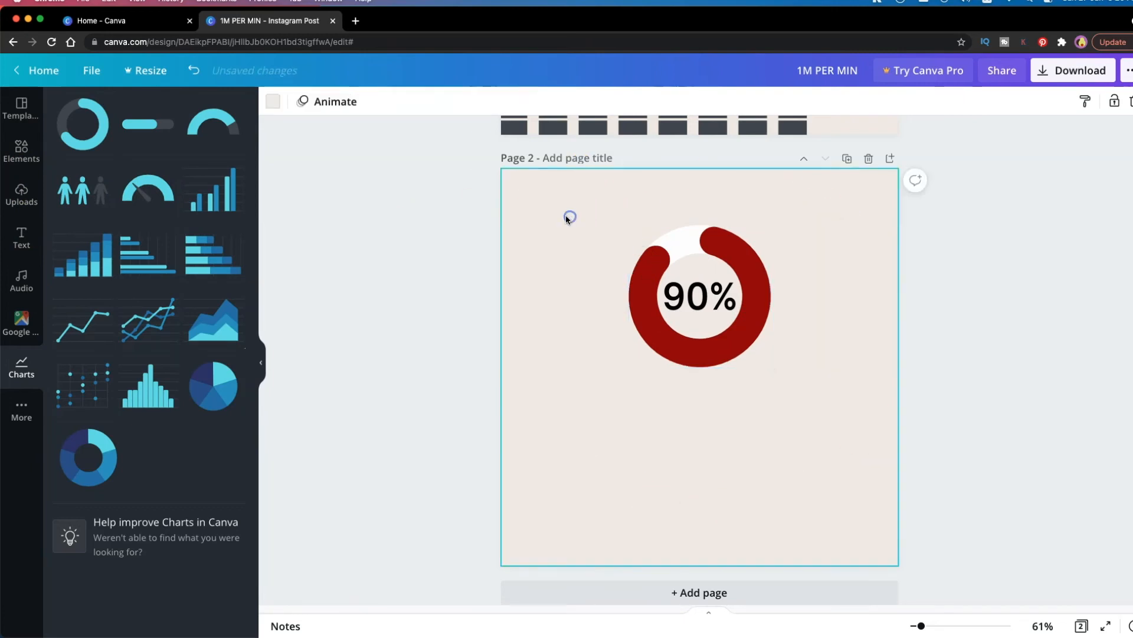
Search the elements library for ocean photos and insert the free dark blue water surface photo on page 2
left_click(26, 164)
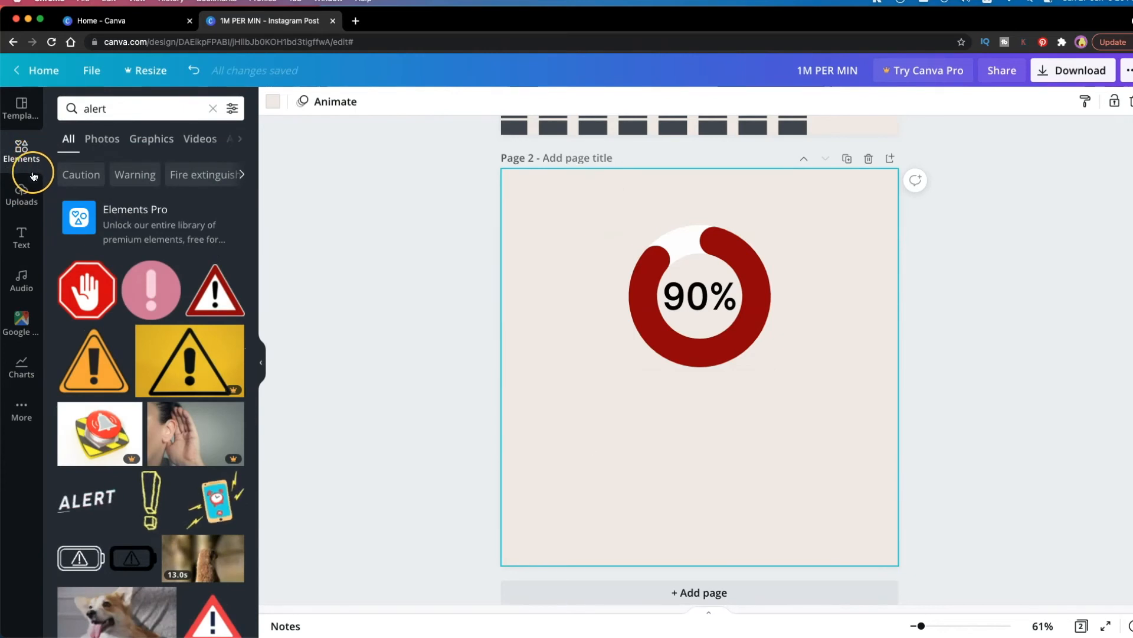
left_click(125, 114)
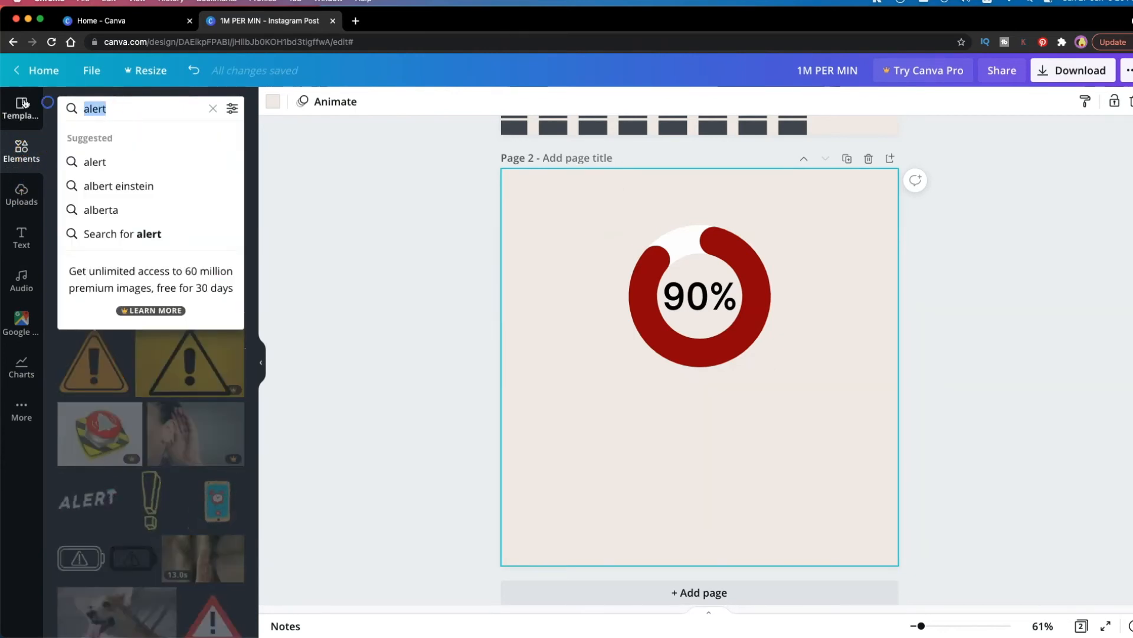
type("ocean")
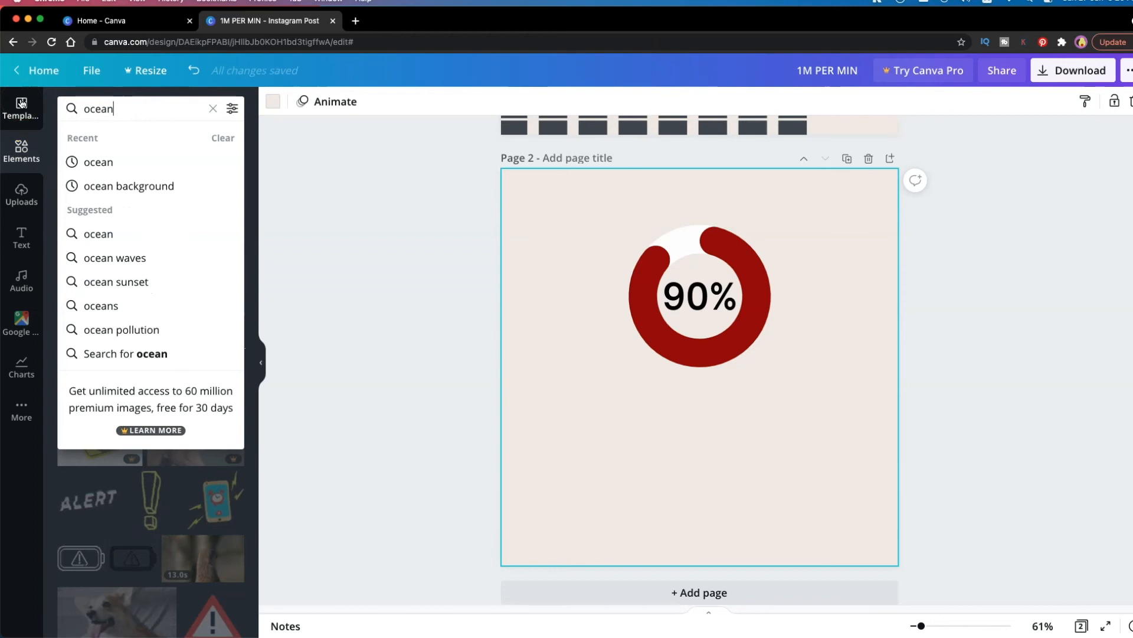
key("Return")
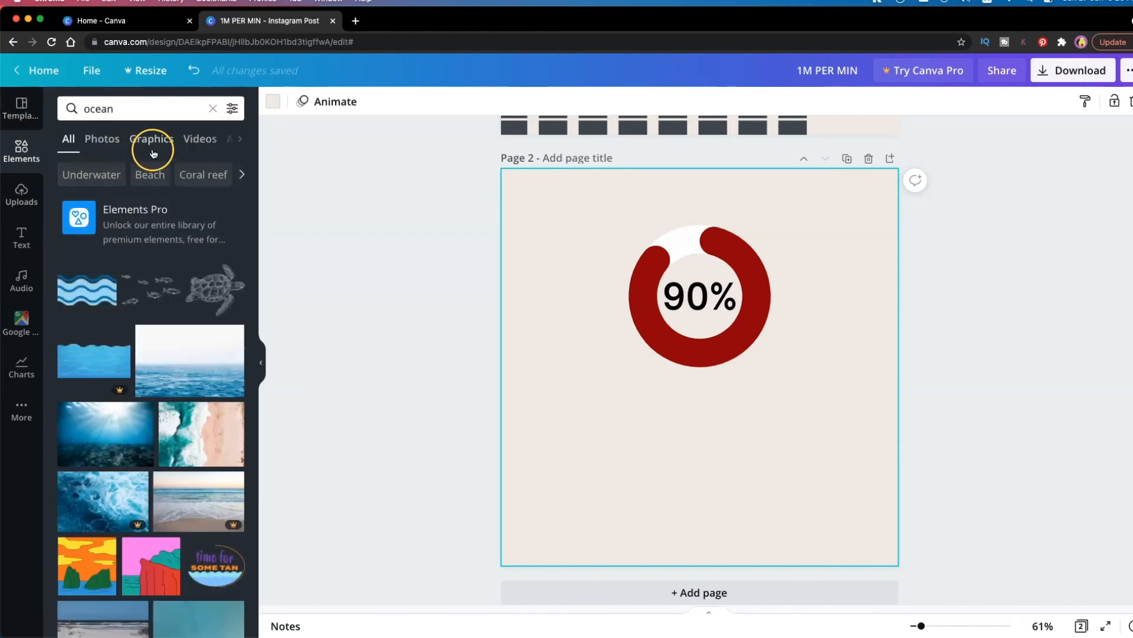
left_click(118, 141)
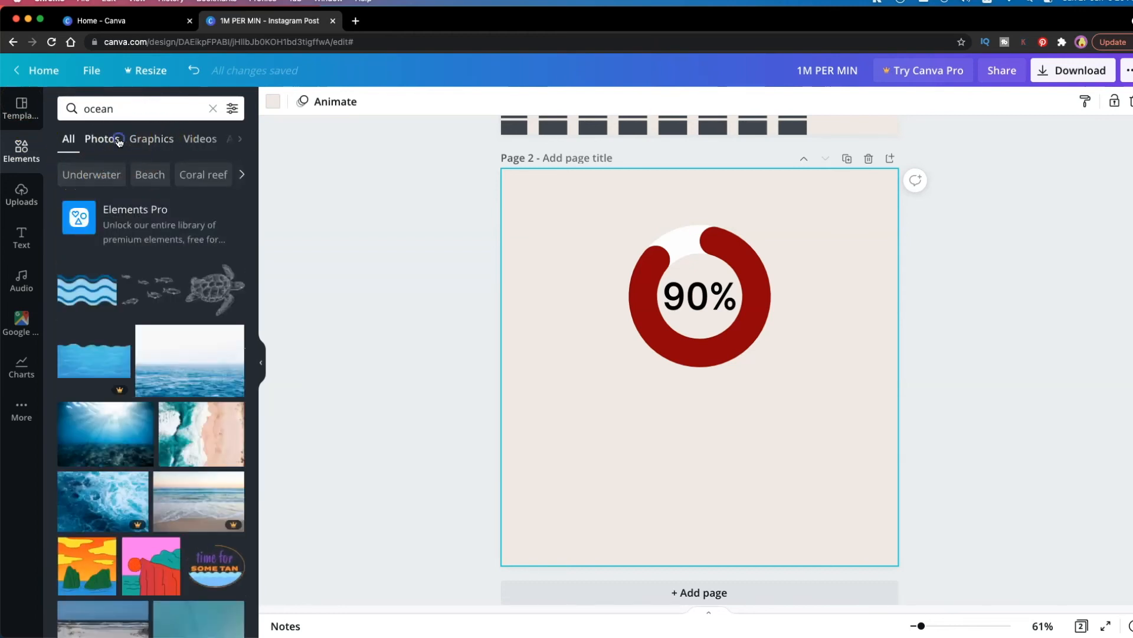
scroll(214, 293, "down", 3)
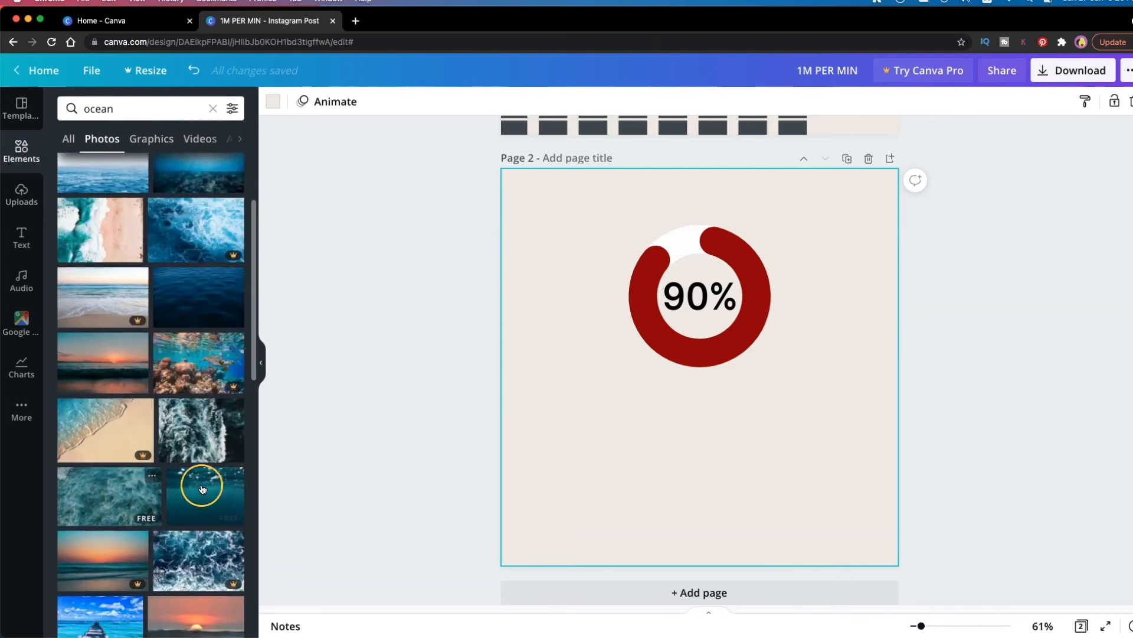
scroll(151, 521, "down", 5)
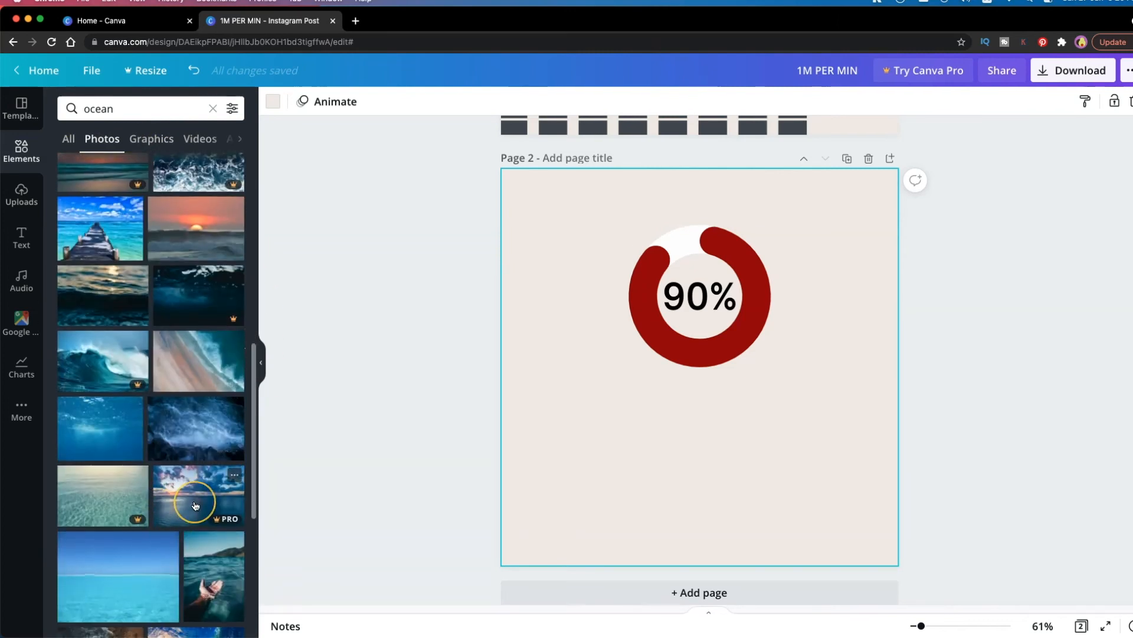
scroll(195, 505, "up", 6)
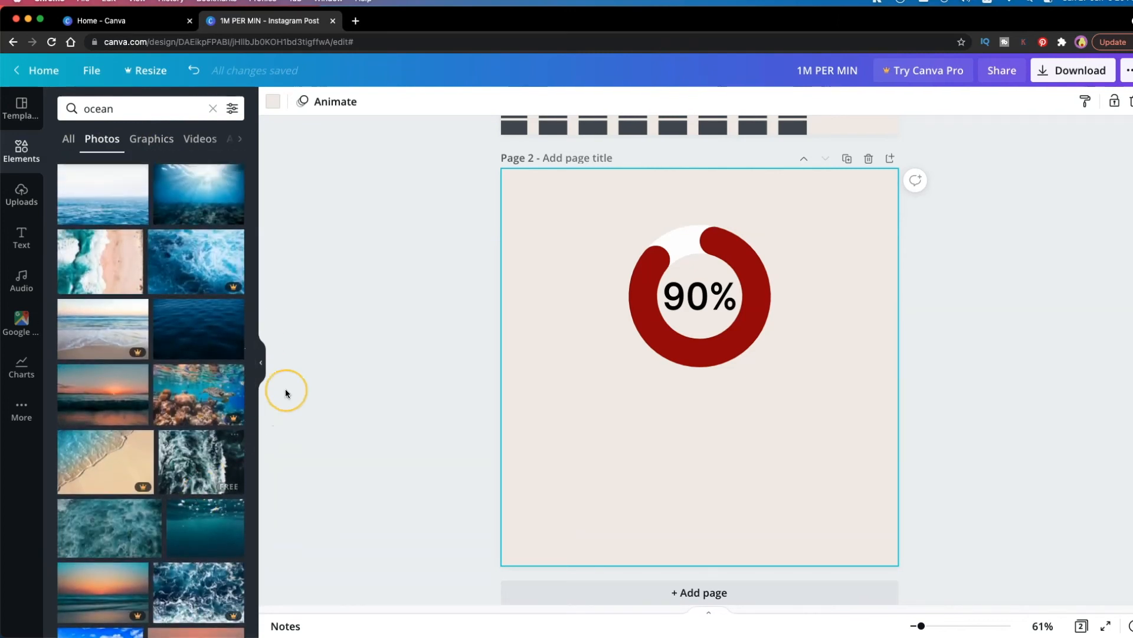
left_click(210, 331)
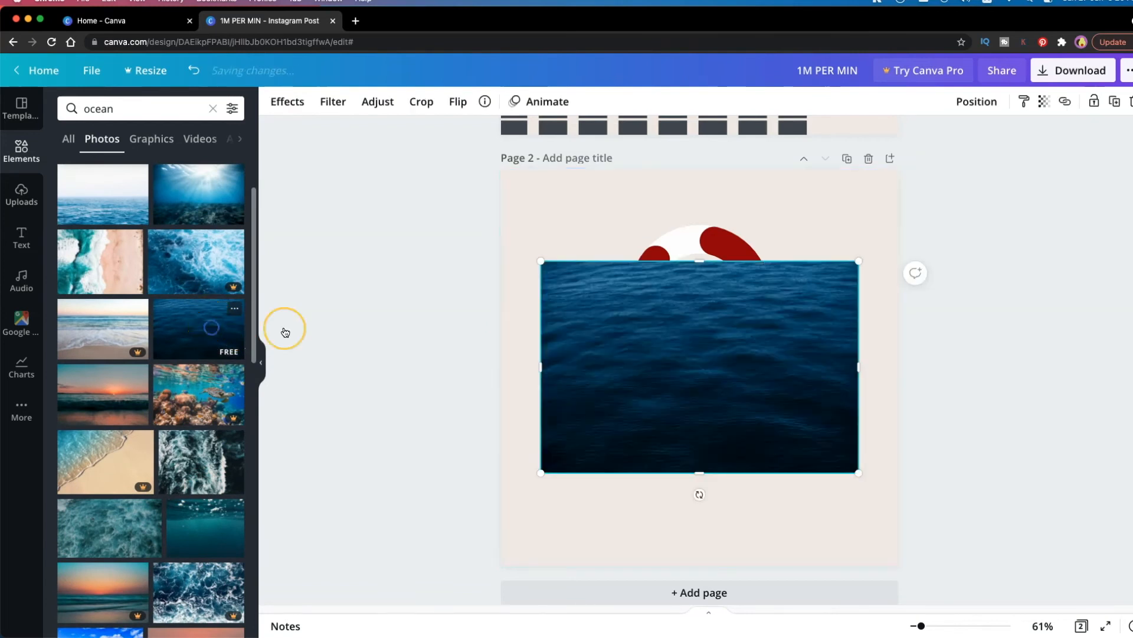
Enlarge the ocean photo to cover page 2 and make it the page background
left_click_drag(685, 387, 719, 325)
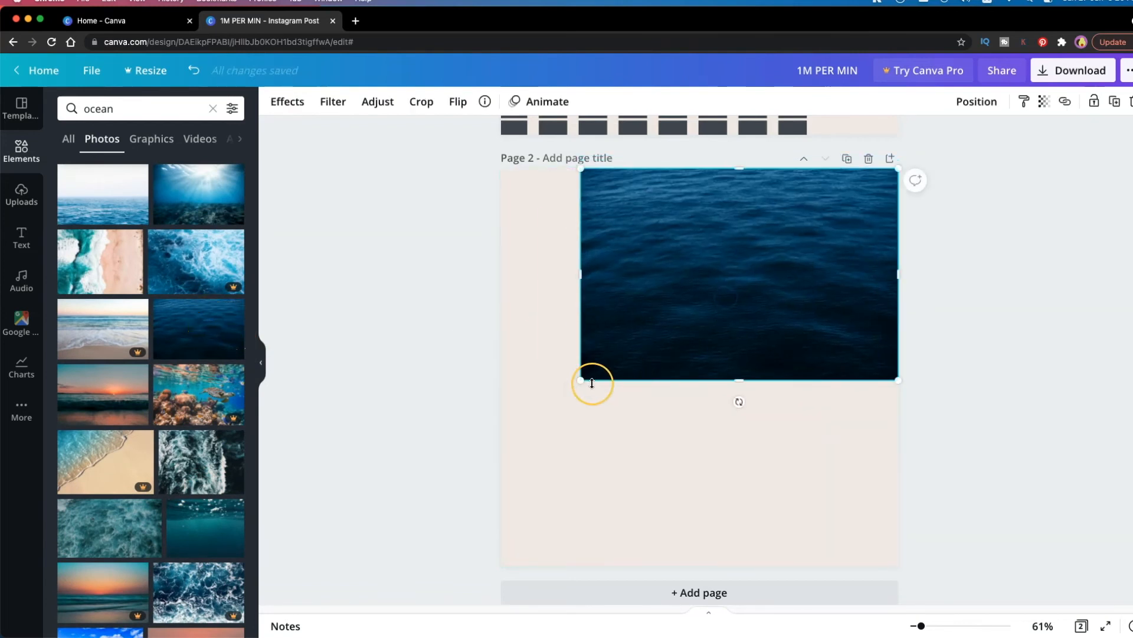
left_click_drag(563, 398, 306, 583)
right_click(742, 272)
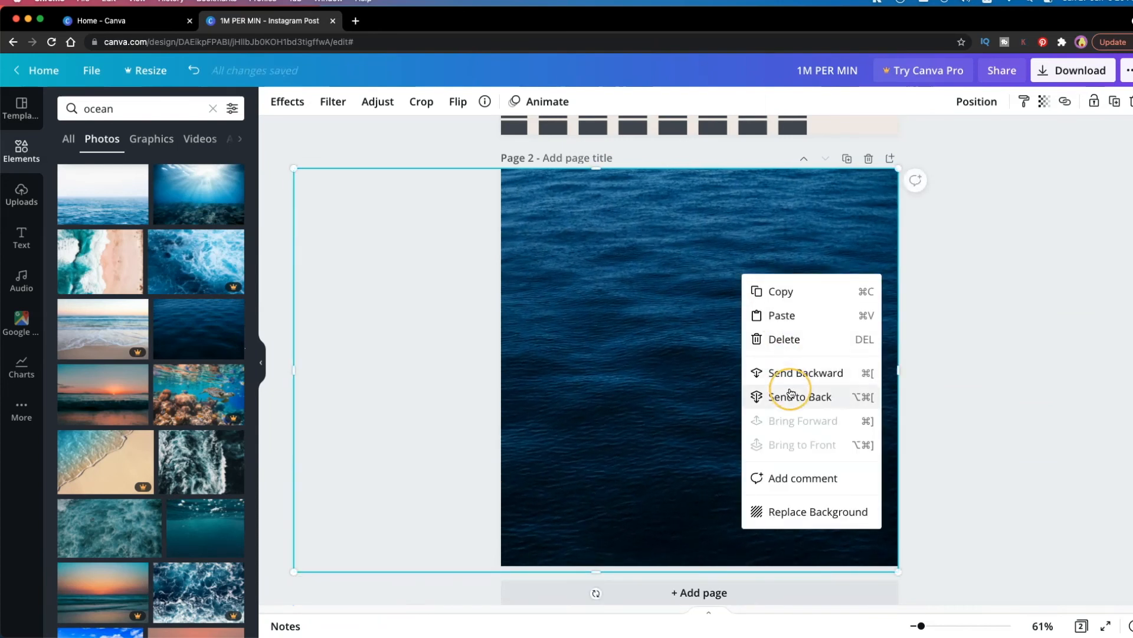
left_click(818, 523)
Recolor the ring's progress portion coral red and its percentage label white
left_click(751, 244)
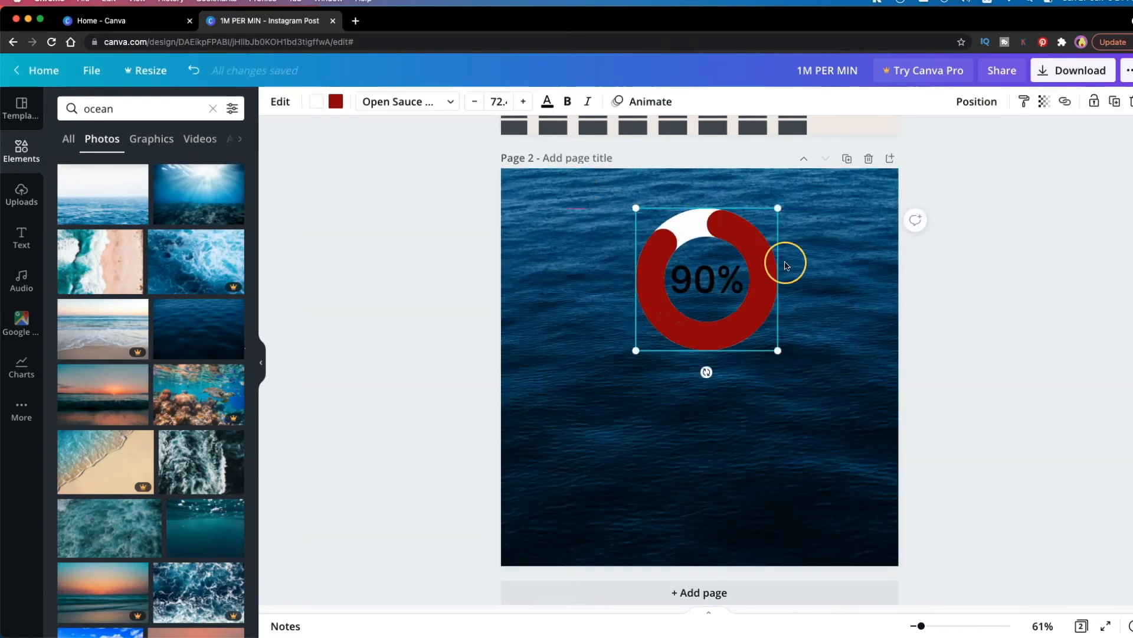
left_click(337, 102)
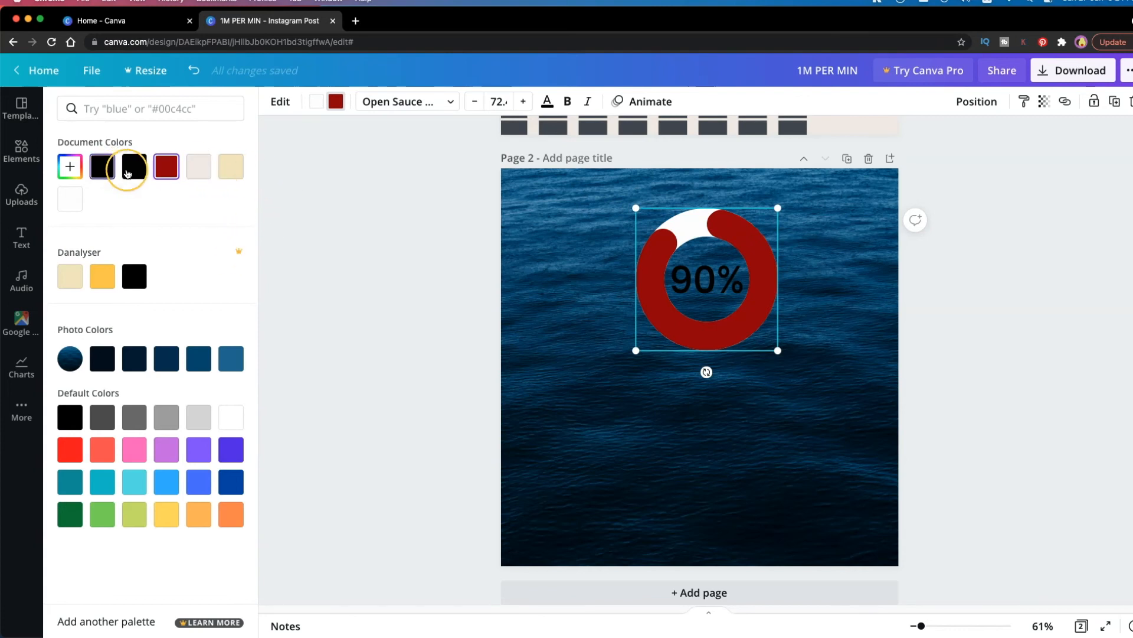
left_click(106, 456)
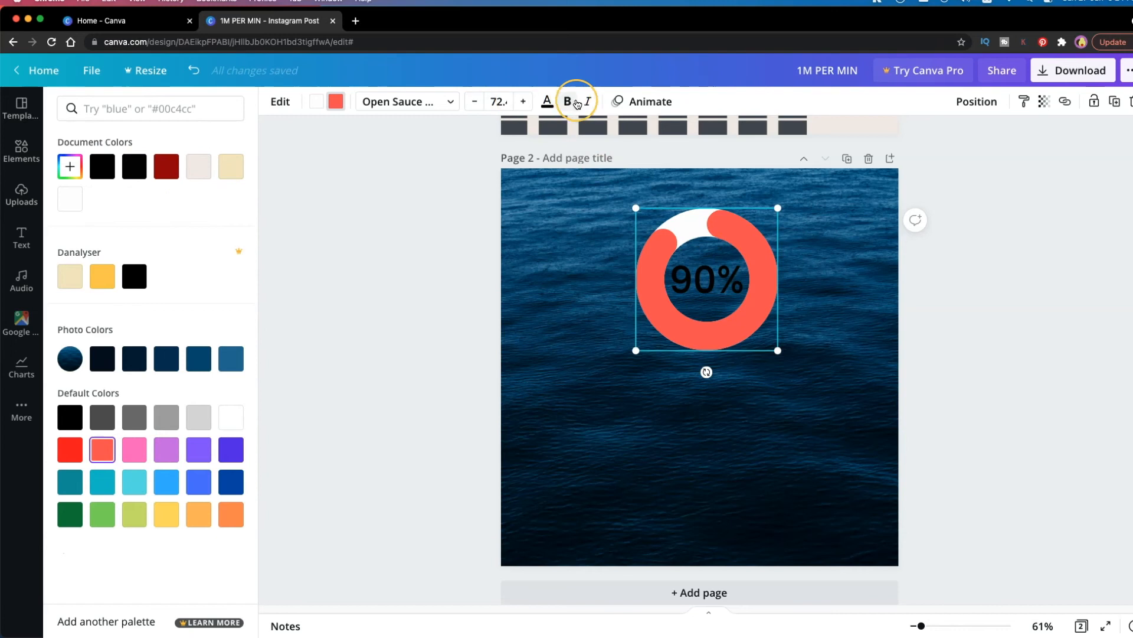
left_click(547, 101)
left_click(230, 165)
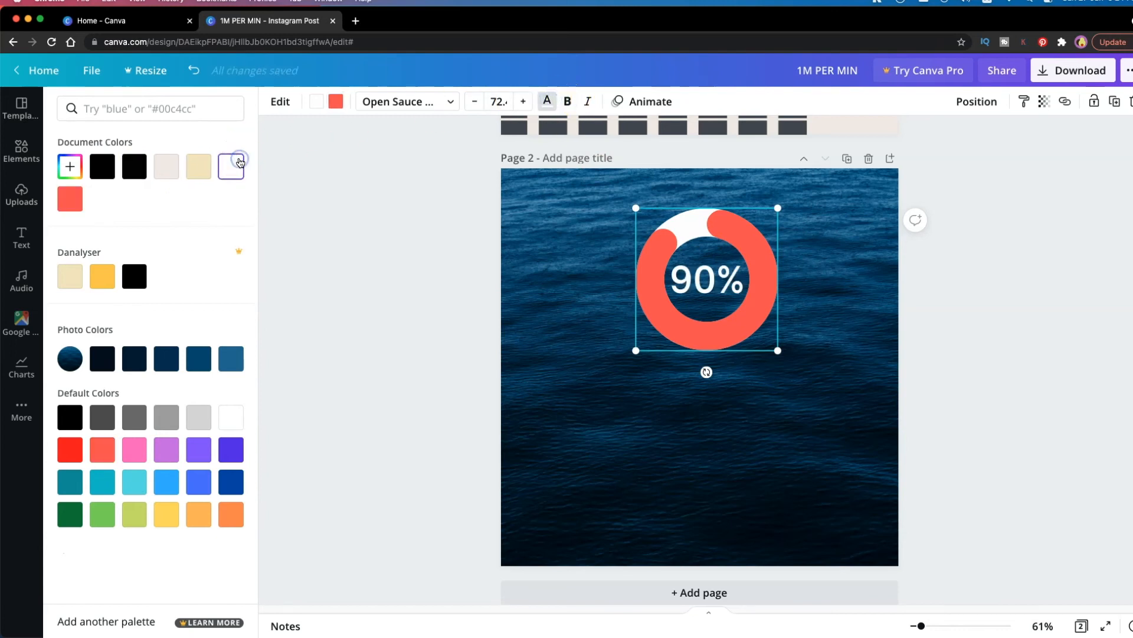
Add the heading "DO YOU KNOW?", shrink it and center it above the progress ring
left_click(21, 236)
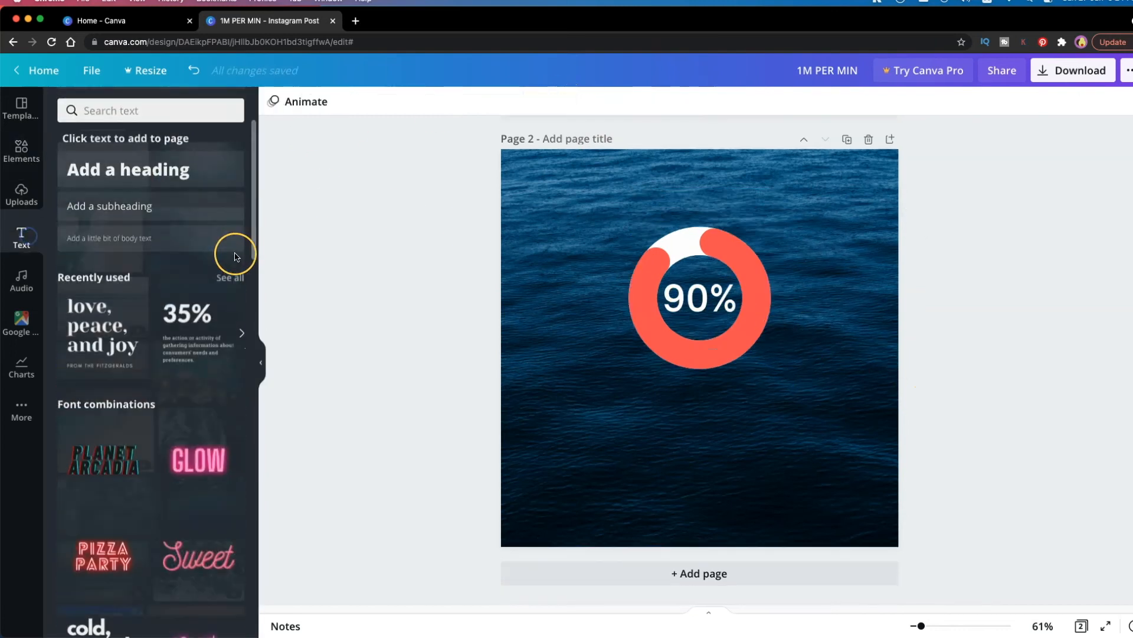
left_click(151, 168)
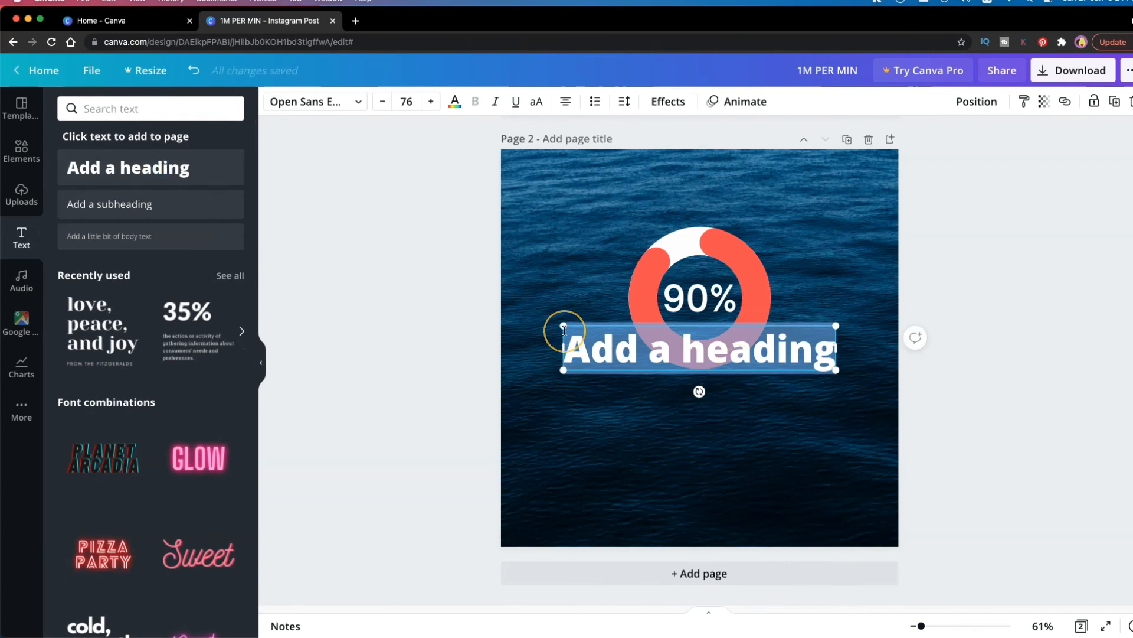
type("DO YOU")
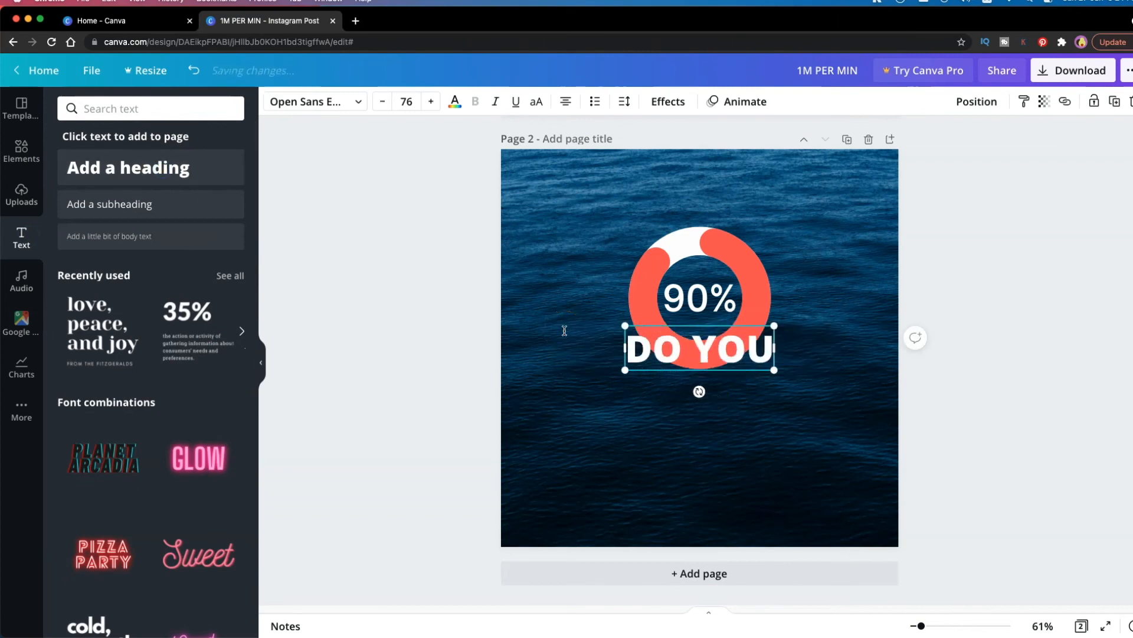
type(" KNOW?")
left_click_drag(851, 370, 747, 355)
left_click_drag(657, 374, 712, 221)
left_click(940, 326)
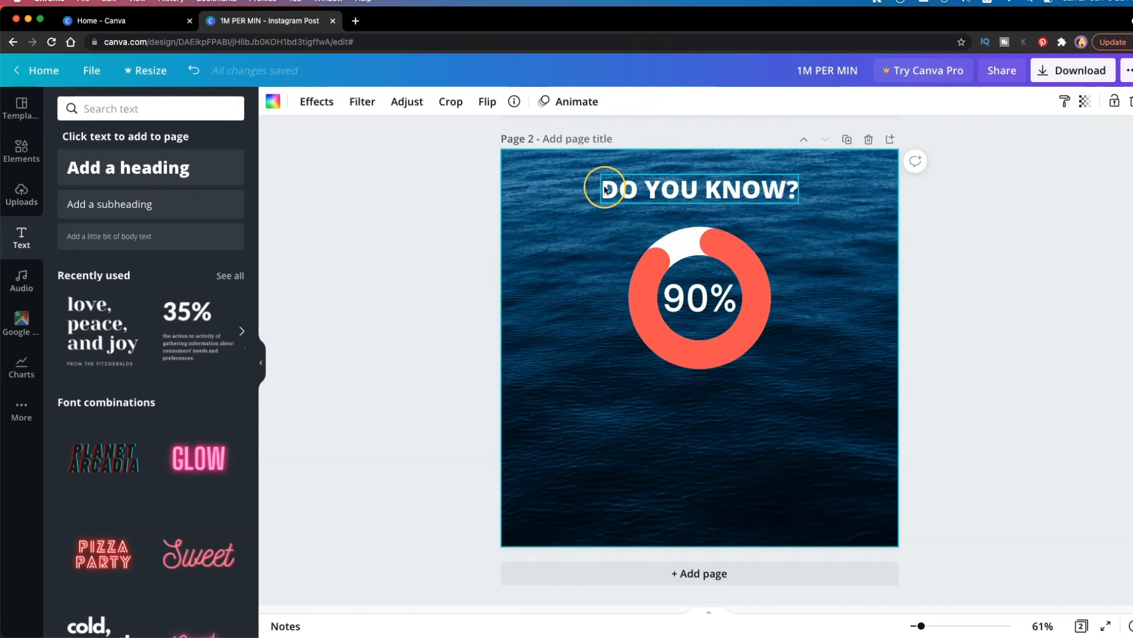
Add a subheading below the ring reading "90 % of sea salt sold across the world contains microplastics."
left_click(147, 204)
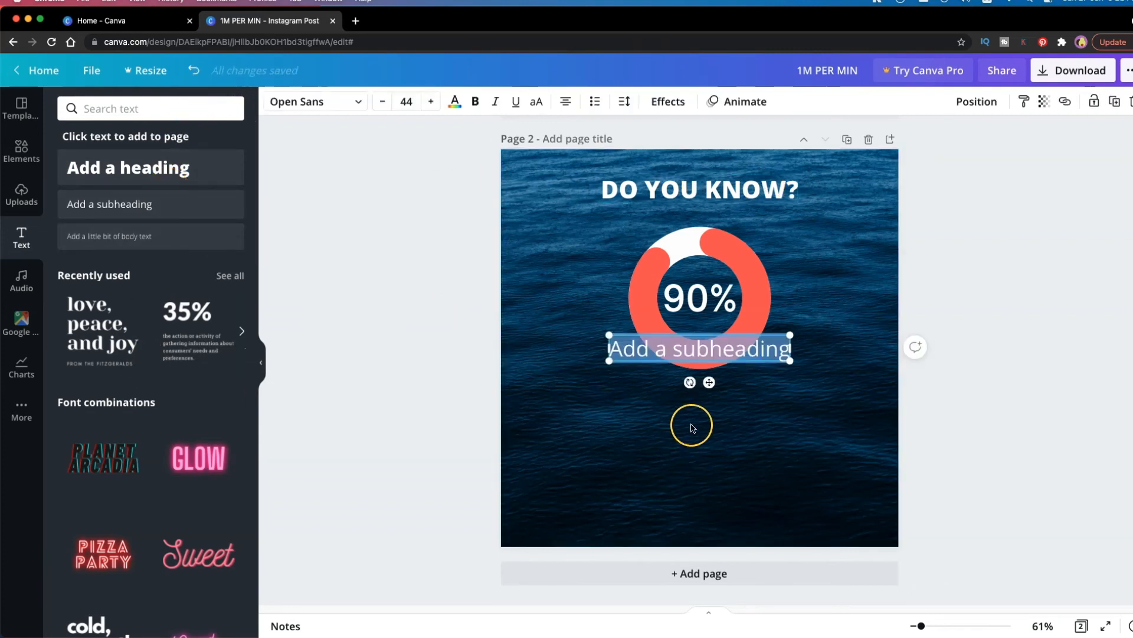
left_click_drag(710, 381, 702, 431)
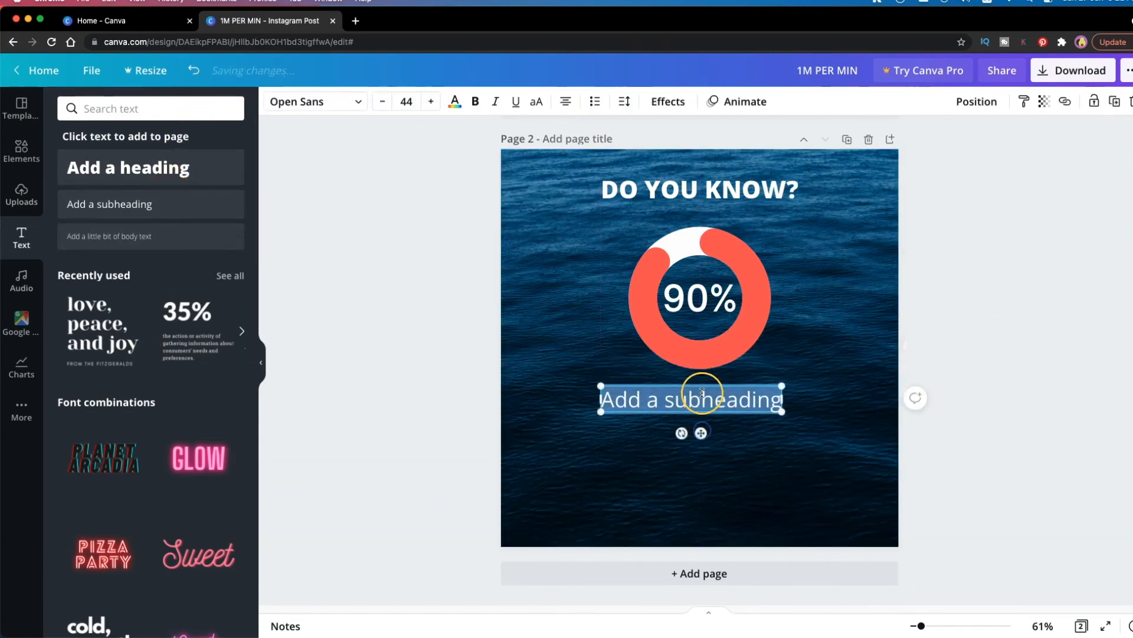
type("9")
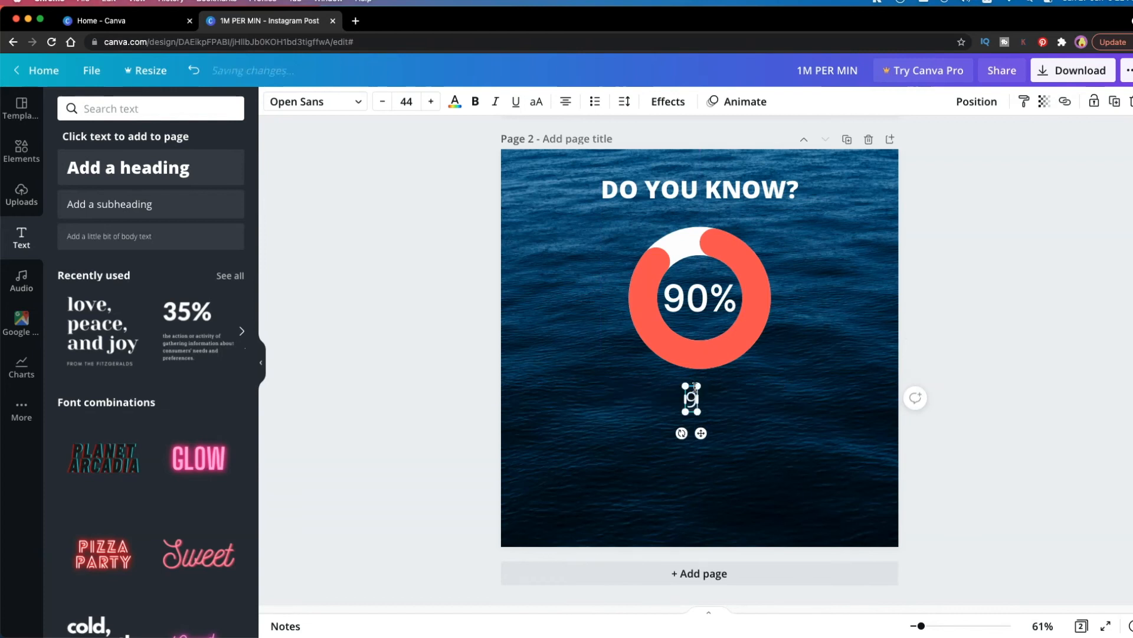
type("0 %")
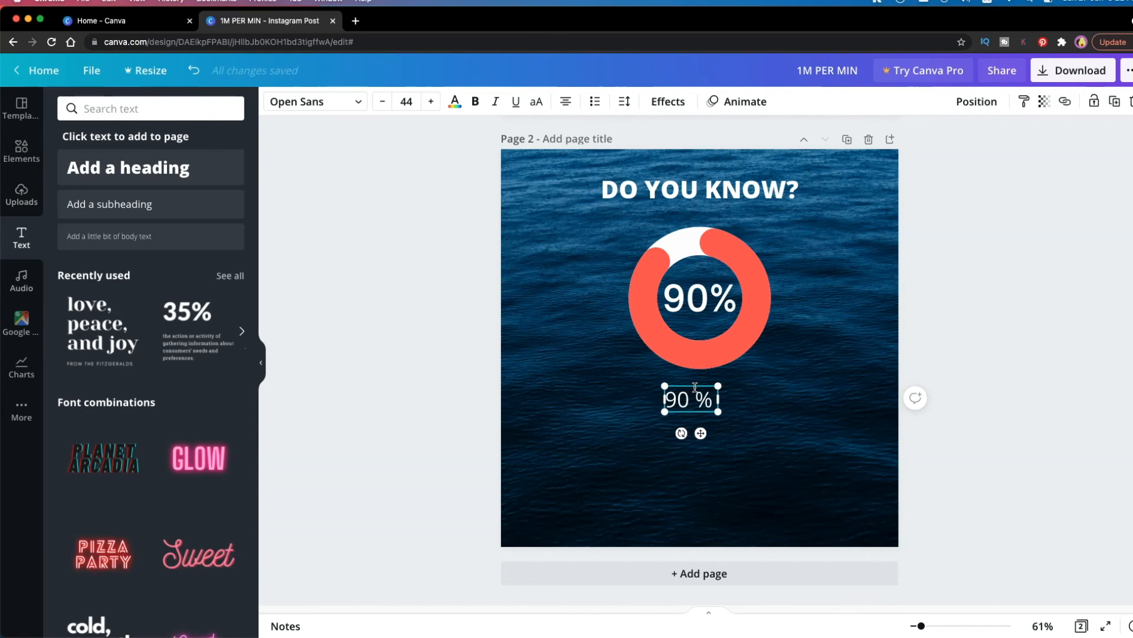
type(" of sea salt sold across the world contains micro")
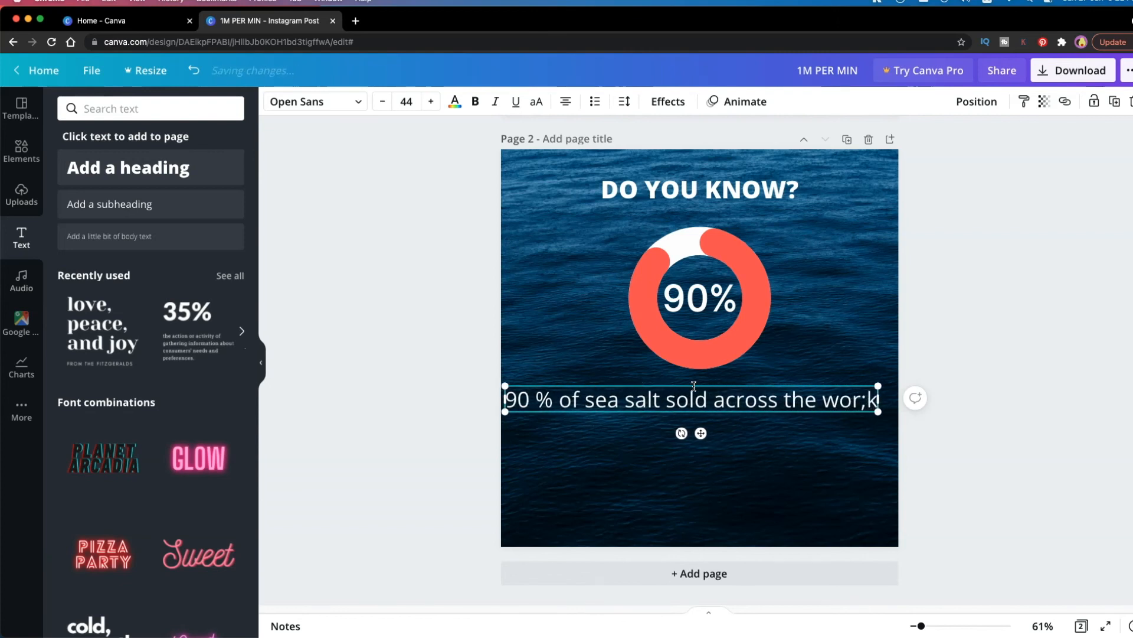
type("plastics.")
Narrow the sea salt text box so it wraps onto two lines and set its font size to 42
left_click_drag(882, 413, 867, 429)
left_click(570, 101)
left_click(571, 101)
key("super+a")
key("super+shift+comma")
key("super+shift+comma")
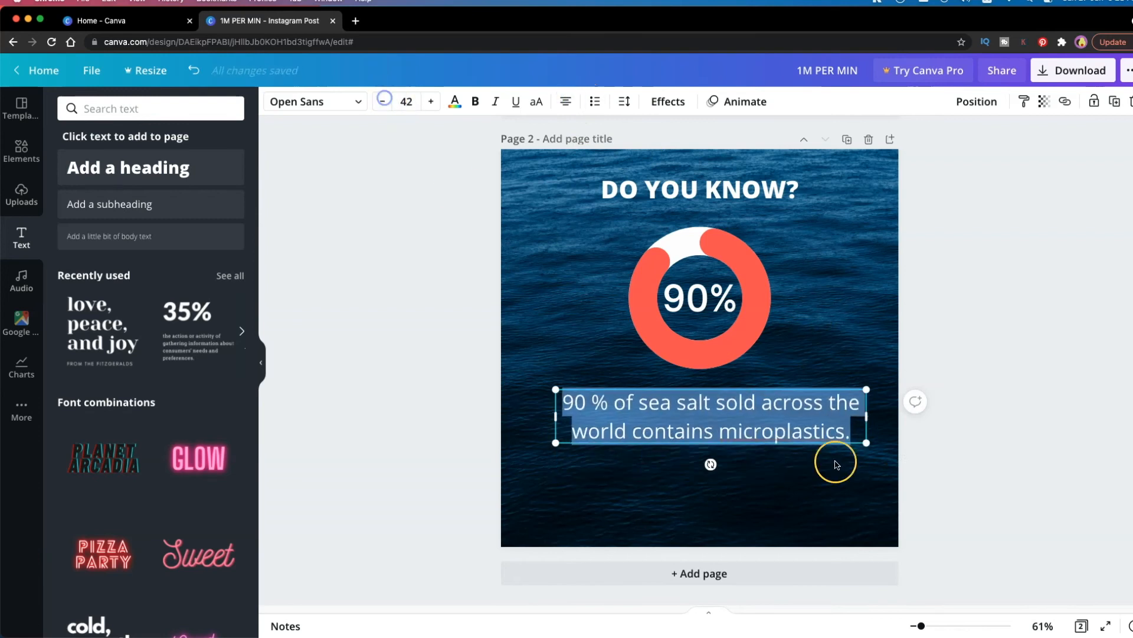
Tighten the letter spacing of the sea salt text to -16
left_click(850, 443)
left_click(667, 101)
left_click(624, 102)
left_click_drag(727, 143, 726, 144)
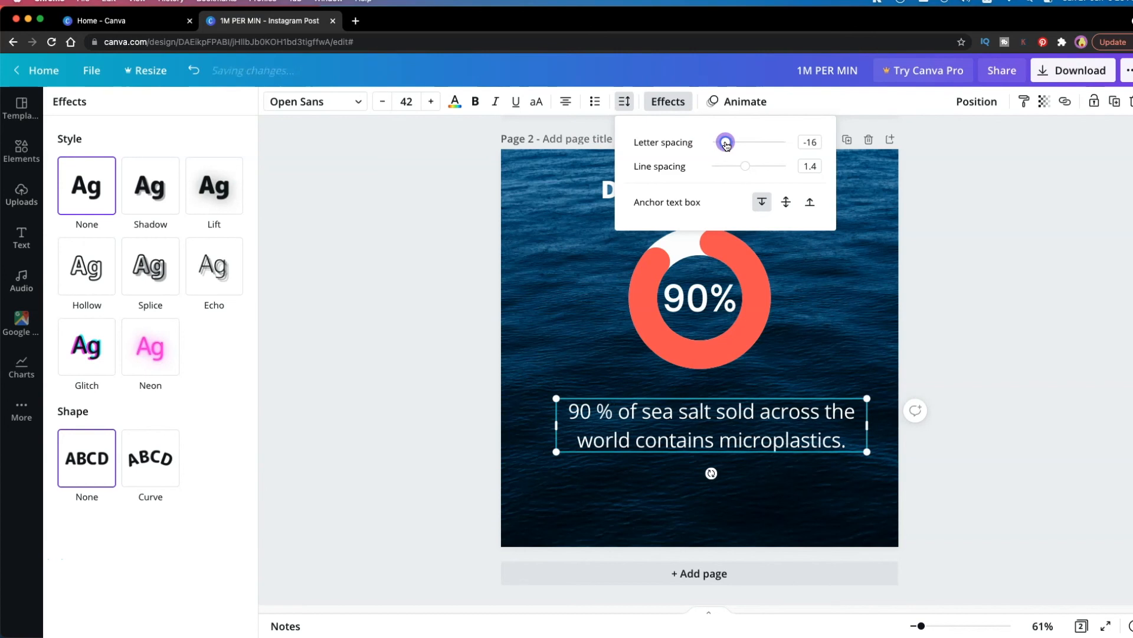
Move the sea salt text slightly lower to leave more space beneath the ring
left_click(984, 491)
left_click(1047, 490)
left_click(959, 474)
left_click(813, 436)
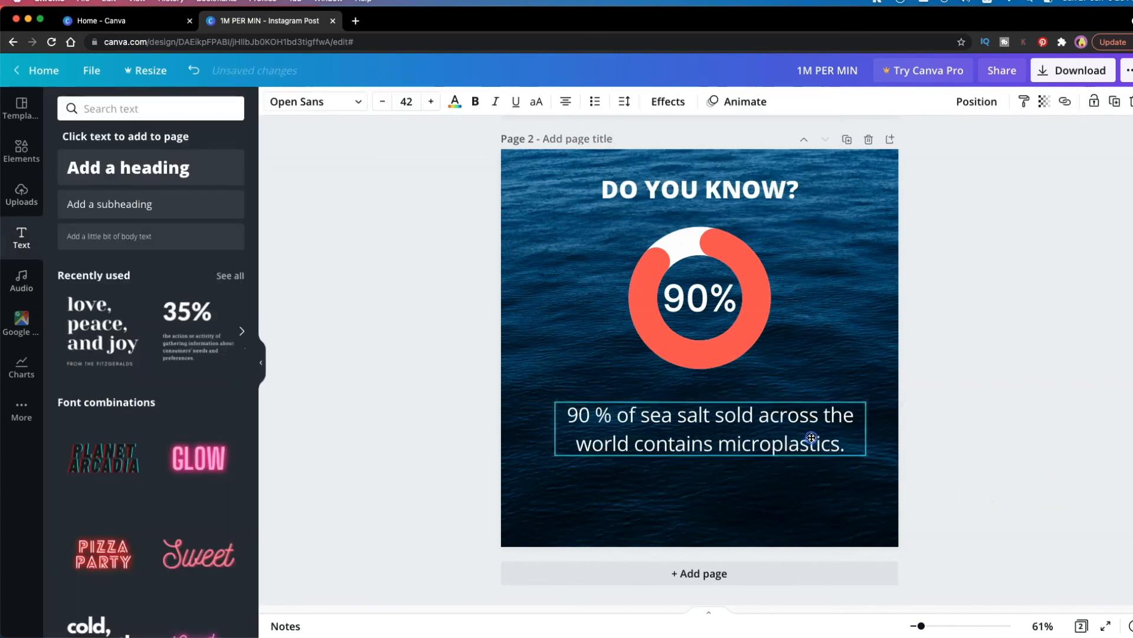
left_click(1026, 477)
left_click_drag(797, 412, 796, 423)
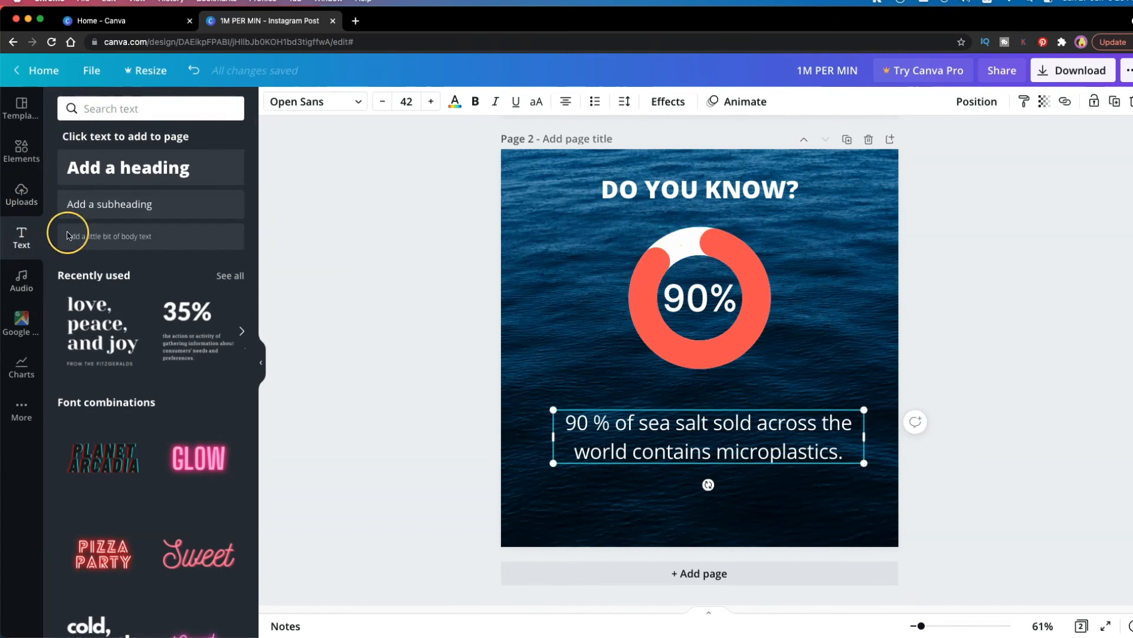
left_click(138, 109)
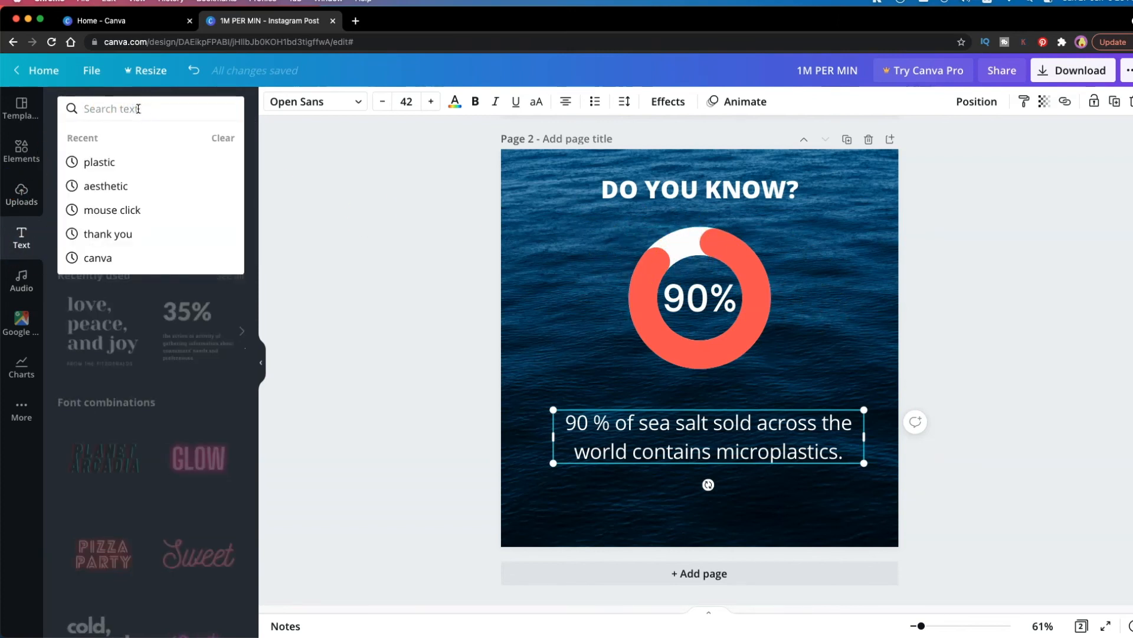
type("arrow")
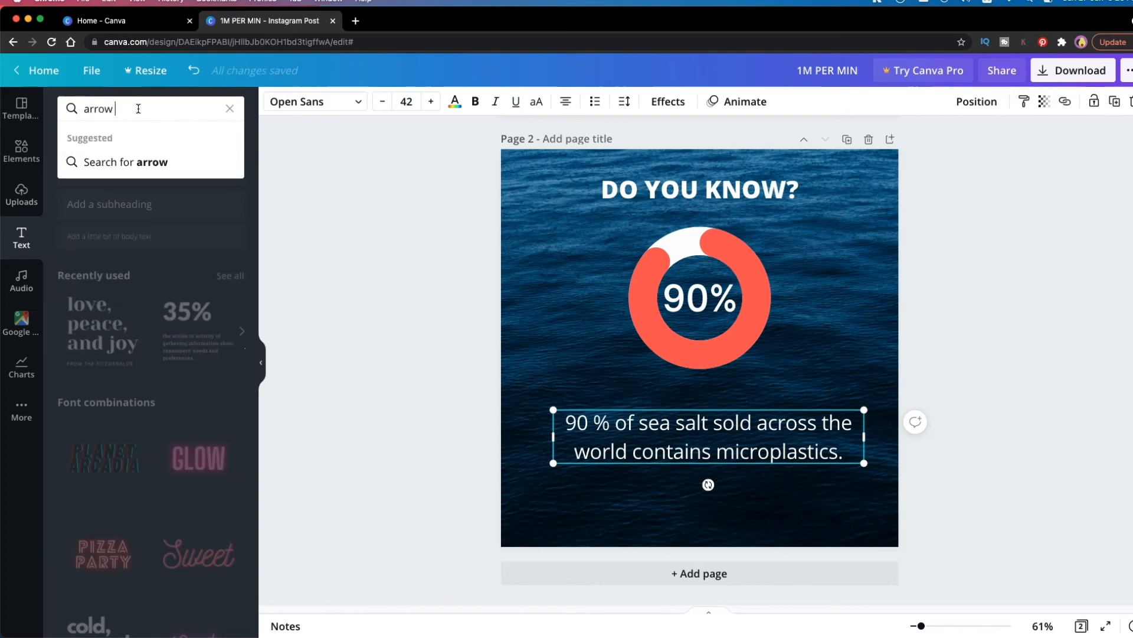
key("Return")
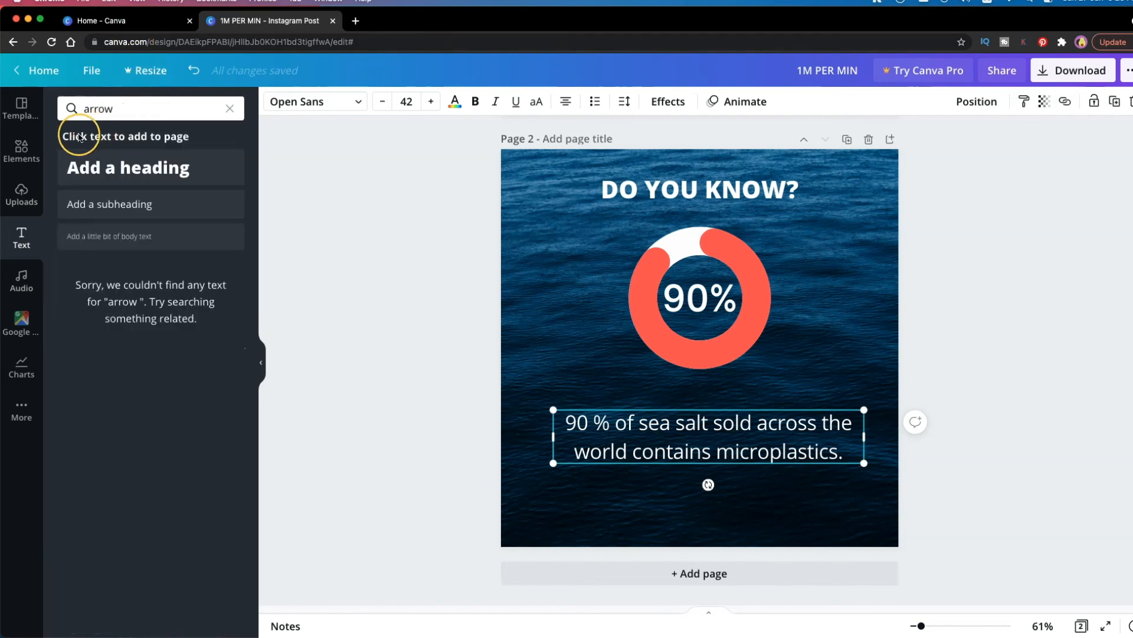
Search the element library for "arrow" and limit the results to graphics
left_click(22, 149)
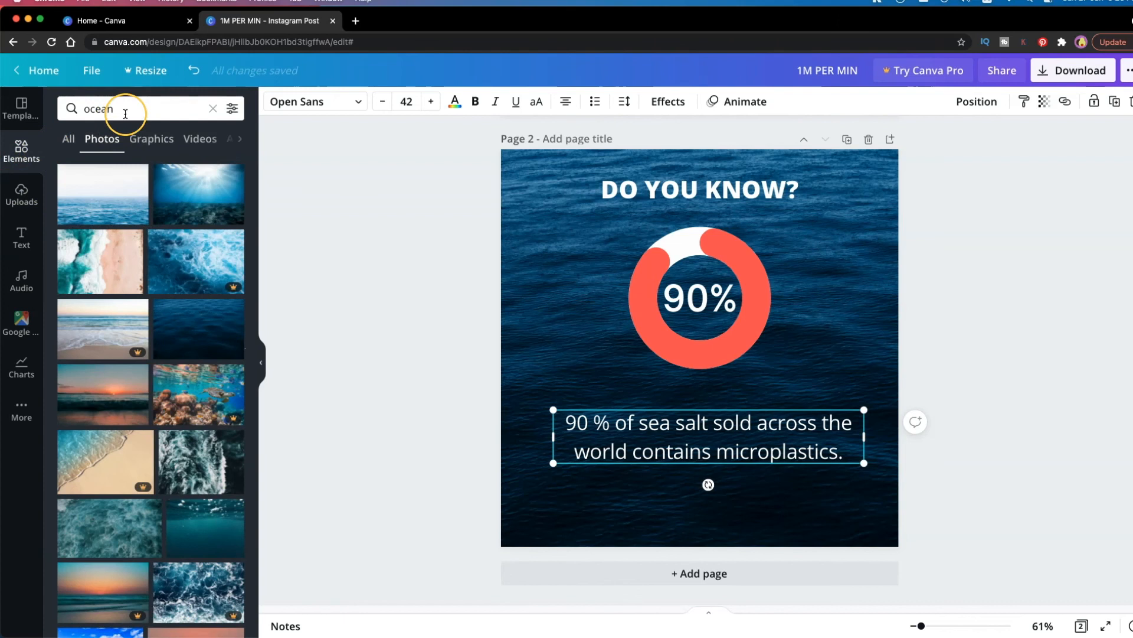
double_click(125, 113)
type("arrow")
key("Return")
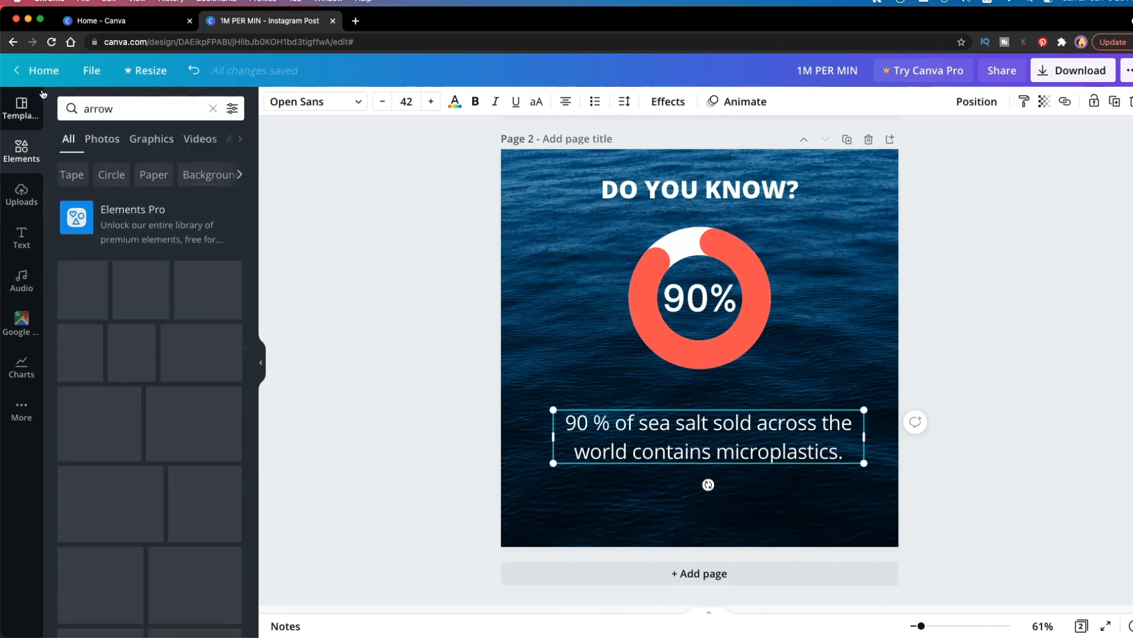
left_click(155, 140)
scroll(213, 407, "down", 5)
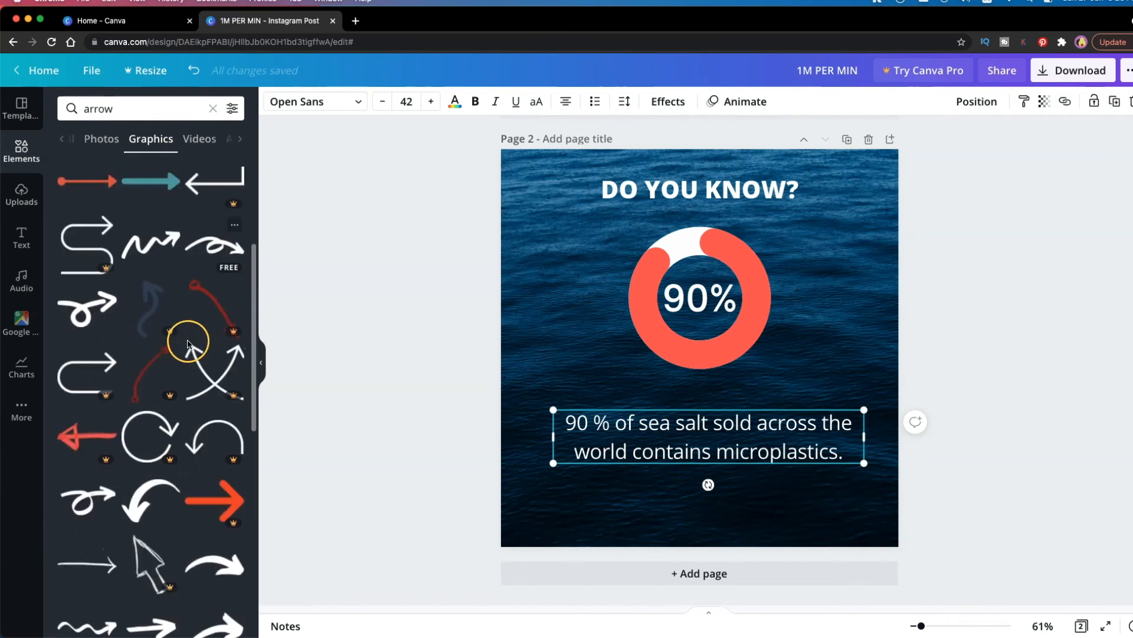
scroll(189, 345, "down", 4)
Add a white curved arrow, swap it for a thinner downward-curving one, and place it small at the ring's upper right edge
left_click(212, 348)
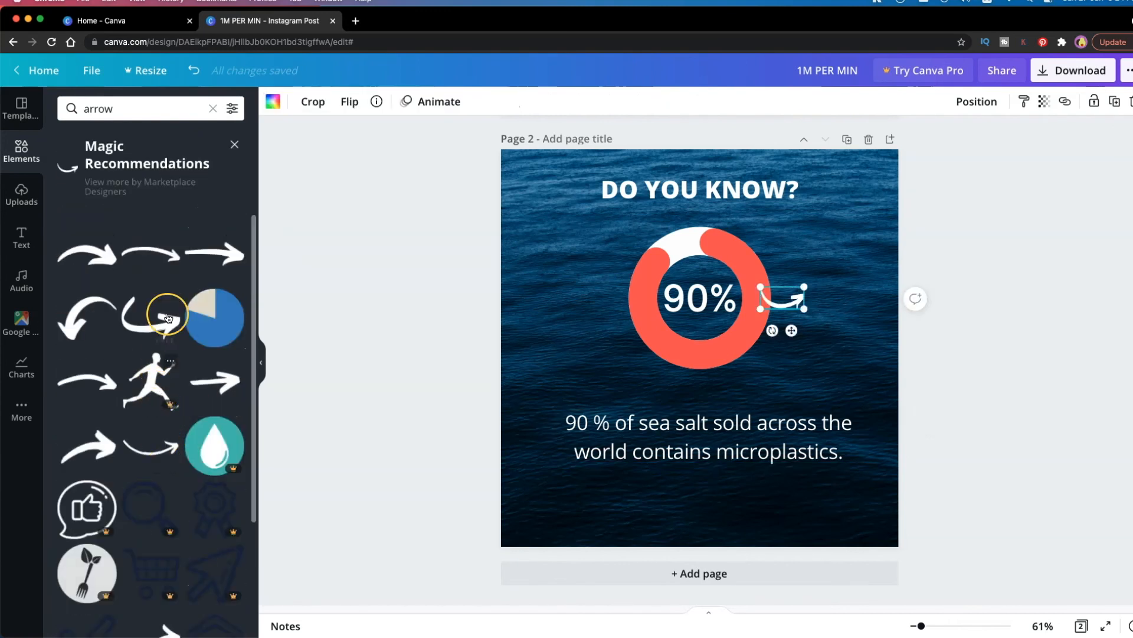
left_click(155, 254)
left_click(798, 303)
key("Delete")
left_click(767, 354)
left_click_drag(779, 368, 680, 343)
left_click_drag(673, 335, 801, 295)
Reduce the copied sea salt text to "microplastics", shrink it, and place it just below the arrow's tip
left_click_drag(740, 389, 593, 352)
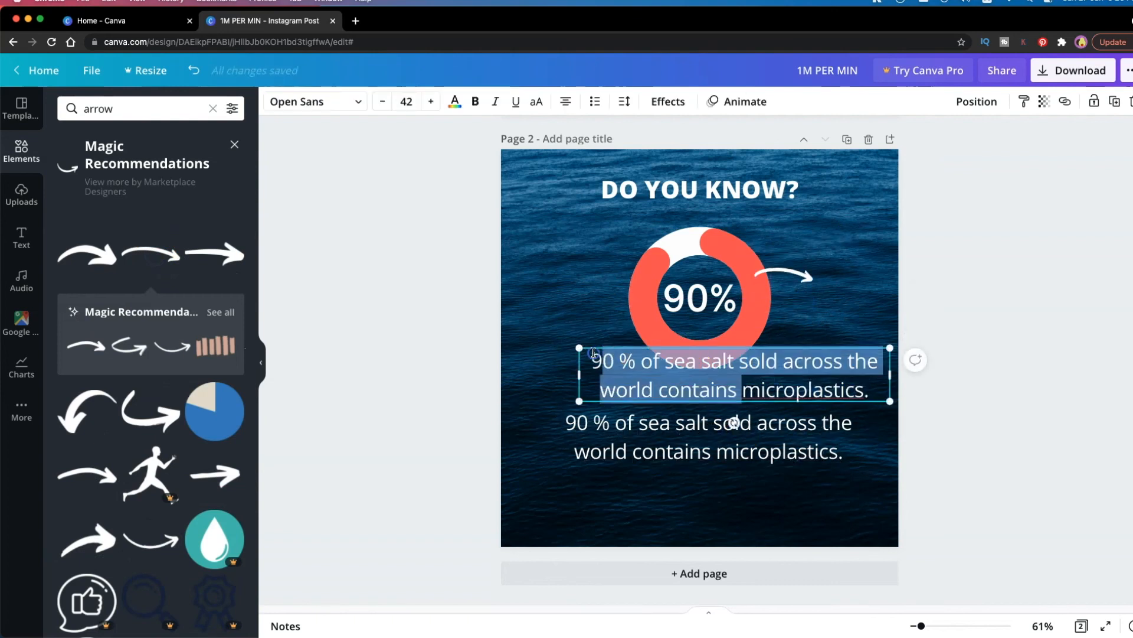
key("BackSpace")
left_click(741, 363)
key("BackSpace")
left_click_drag(891, 361, 859, 315)
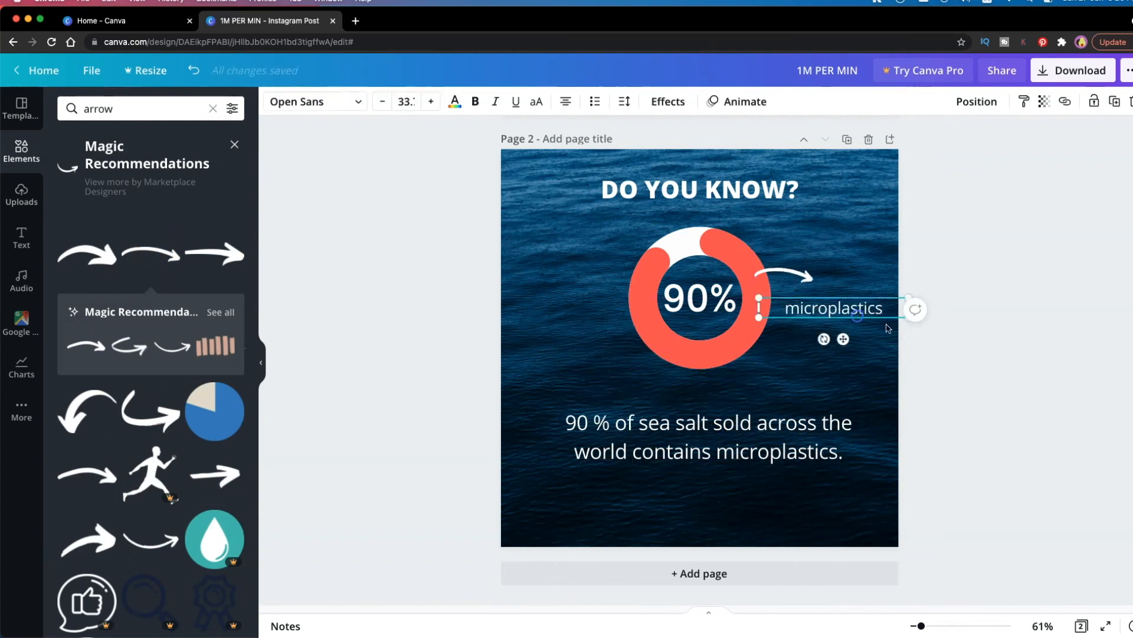
left_click(956, 374)
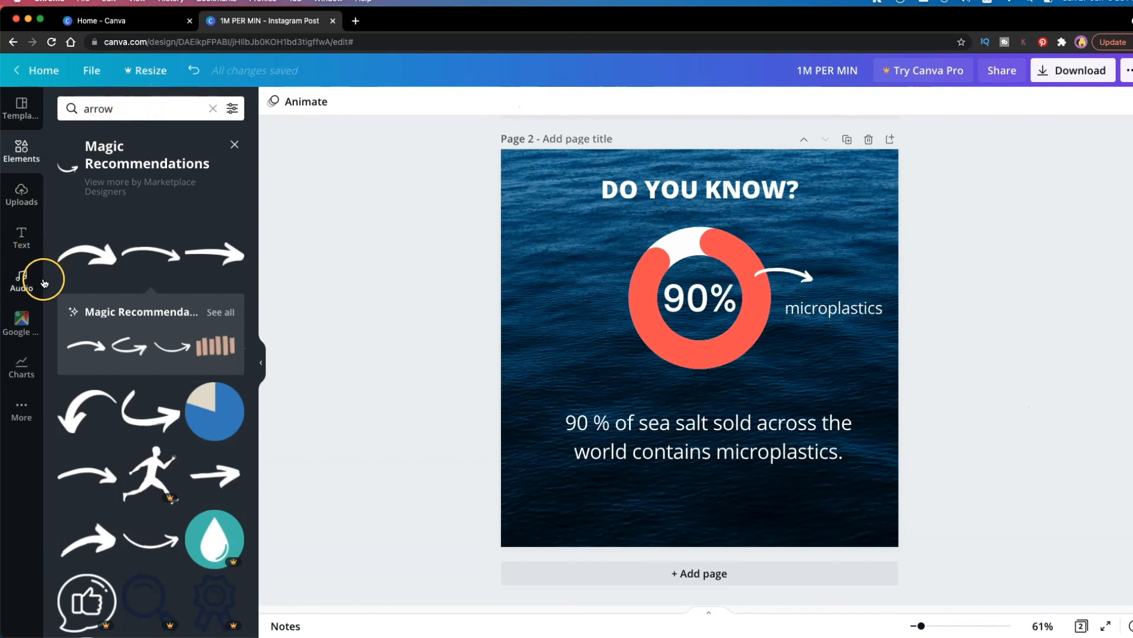
Search the element library for "plastics" and limit the results to graphics
left_click(122, 112)
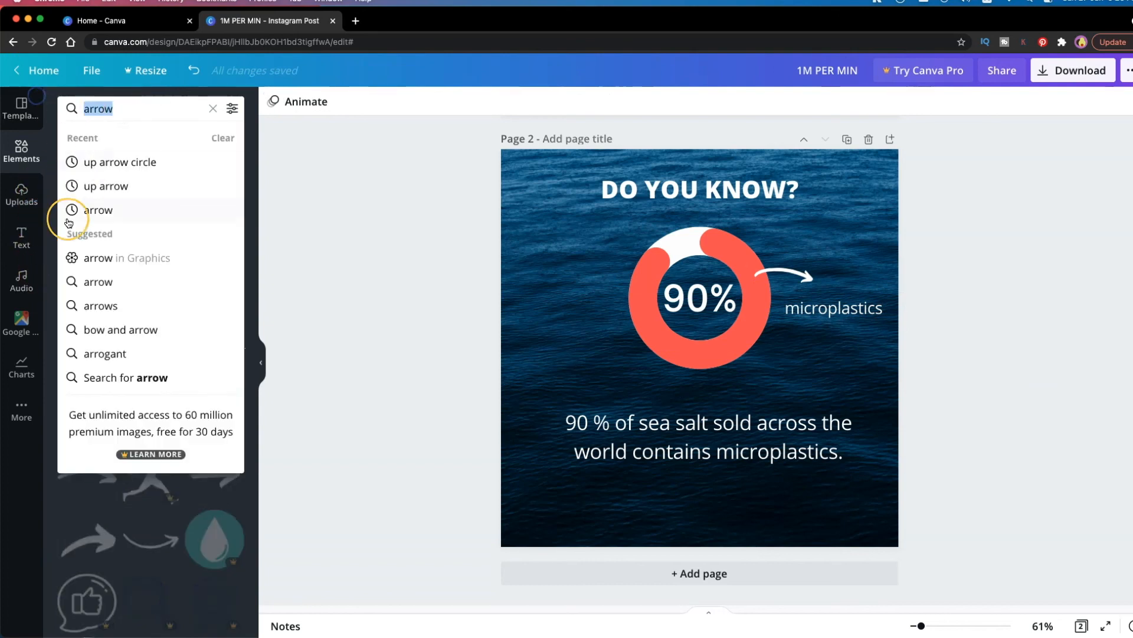
type("plsti")
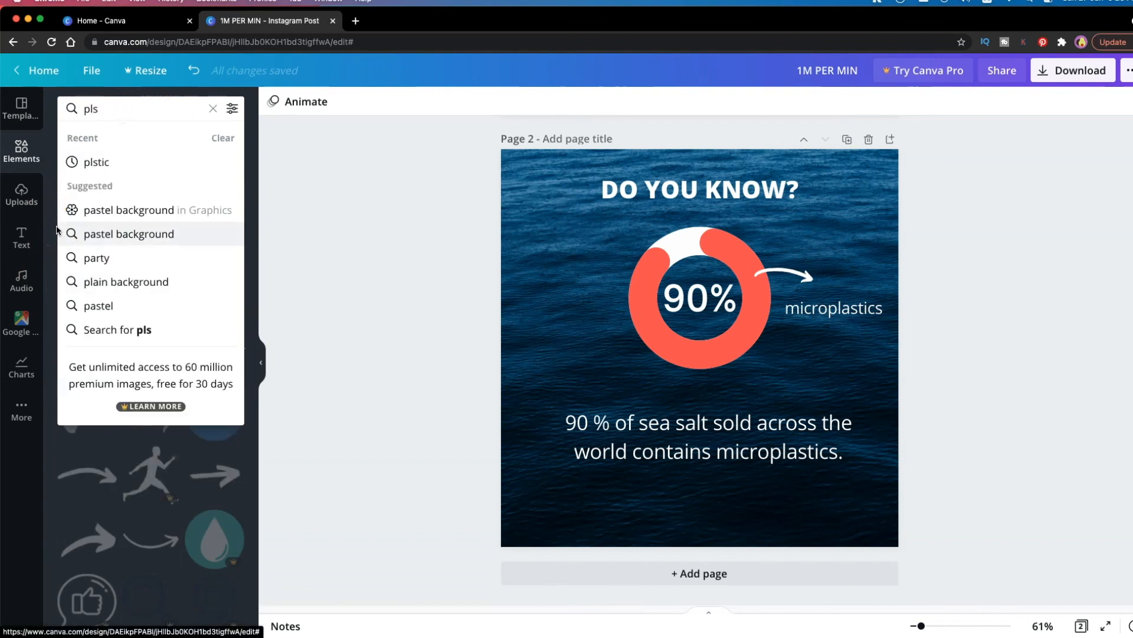
key("BackSpace")
type("astics")
key("Return")
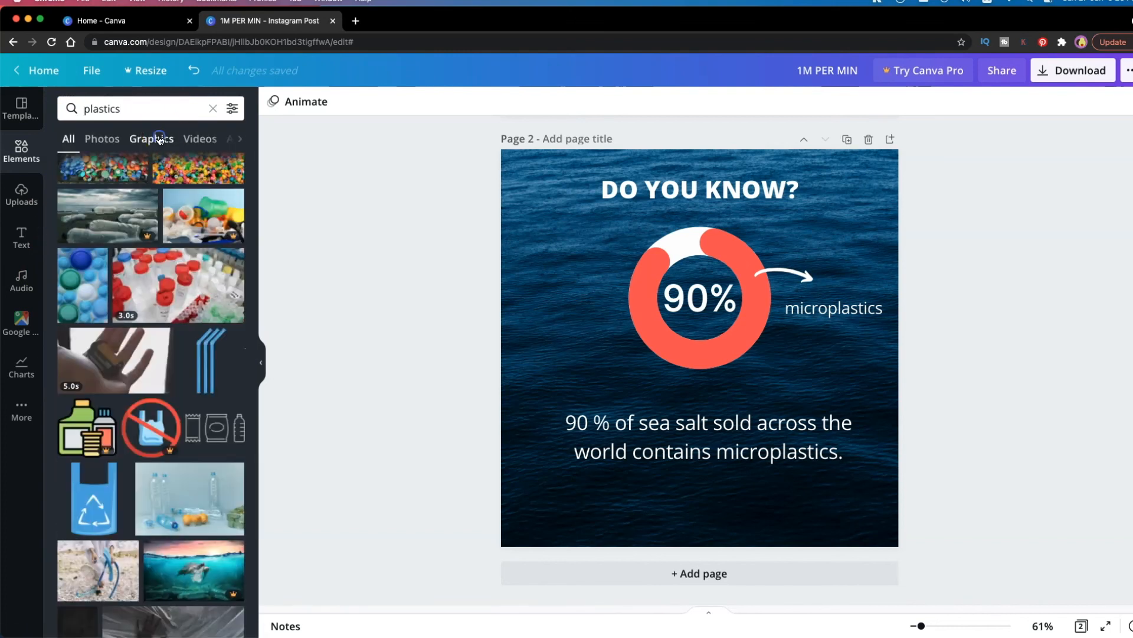
left_click(159, 139)
scroll(165, 295, "down", 5)
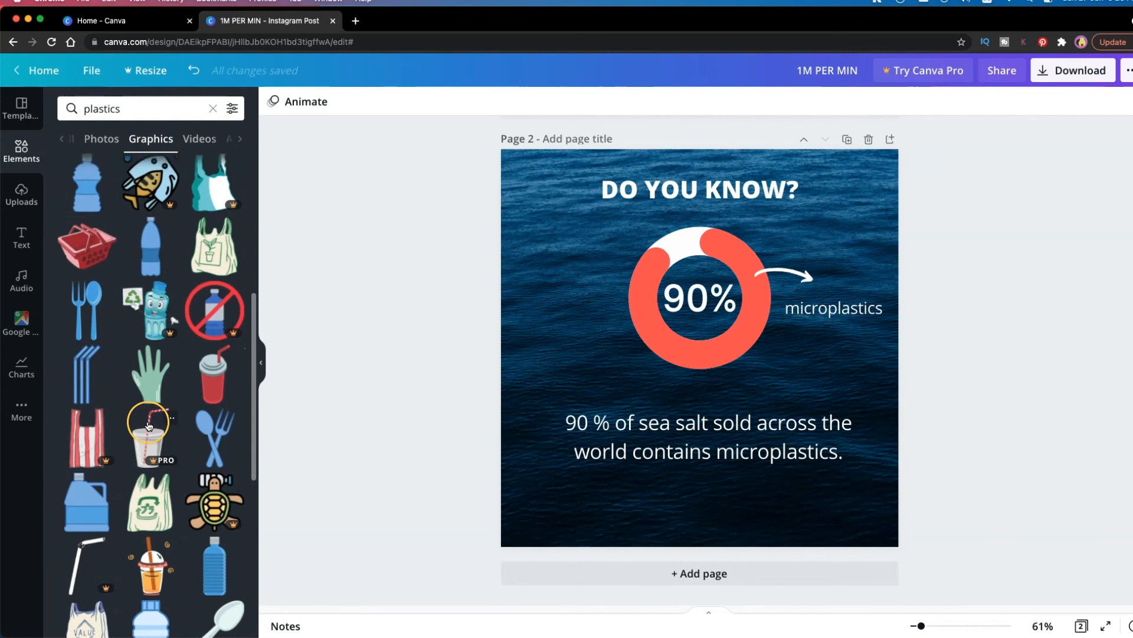
scroll(149, 425, "up", 3)
Add the outlined plastic packaging graphic at small size between the arrow and the microplastics label, shifting both to make room
left_click(150, 323)
left_click_drag(774, 318, 706, 349)
left_click_drag(698, 358, 830, 347)
left_click_drag(786, 272, 780, 255)
left_click_drag(779, 287, 769, 286)
Recolor the plastic packaging graphic with the cream document color
left_click(798, 309)
left_click(280, 101)
left_click(353, 227)
left_click(187, 174)
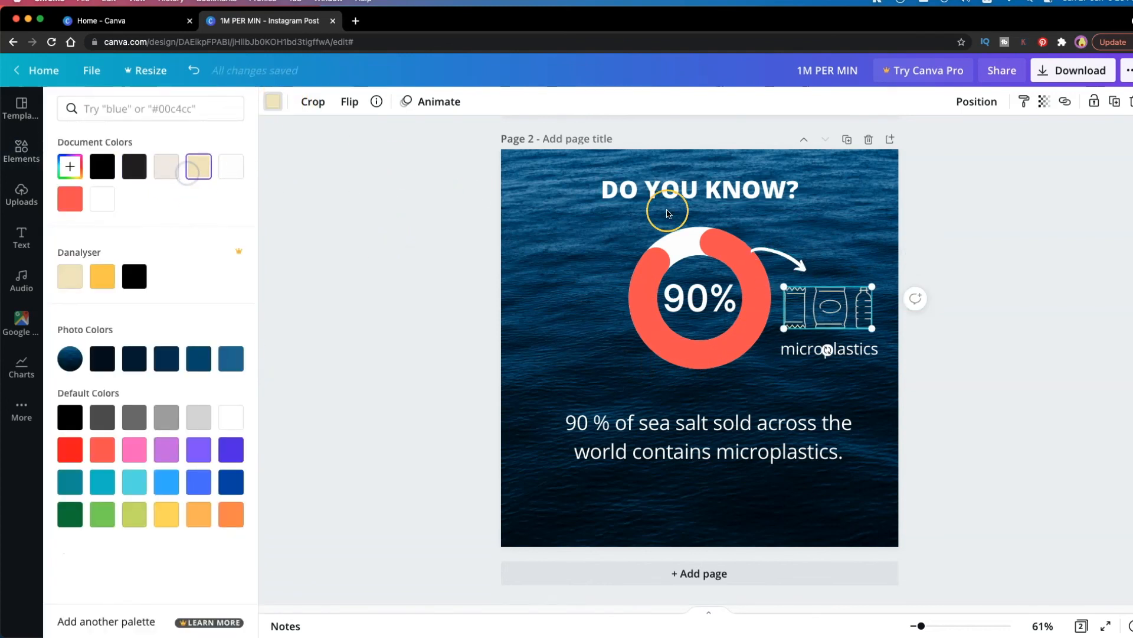
left_click(875, 373)
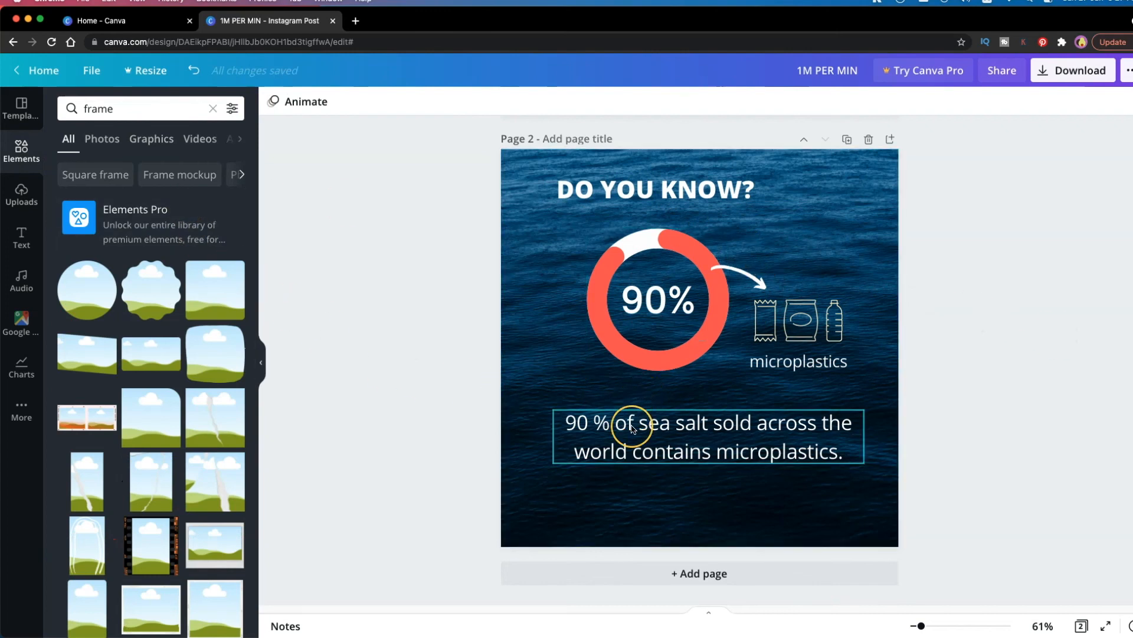
Add a line of body text reading "Source: UN Environment" near the bottom of page 2
left_click(29, 238)
left_click(131, 247)
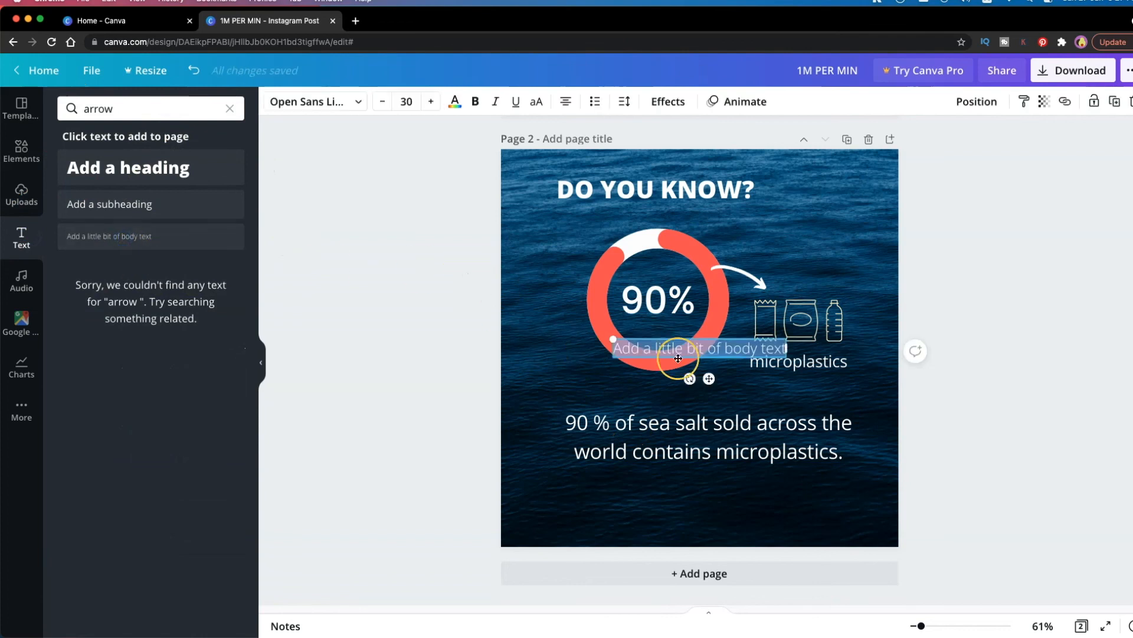
left_click_drag(709, 378, 614, 555)
triple_click(586, 524)
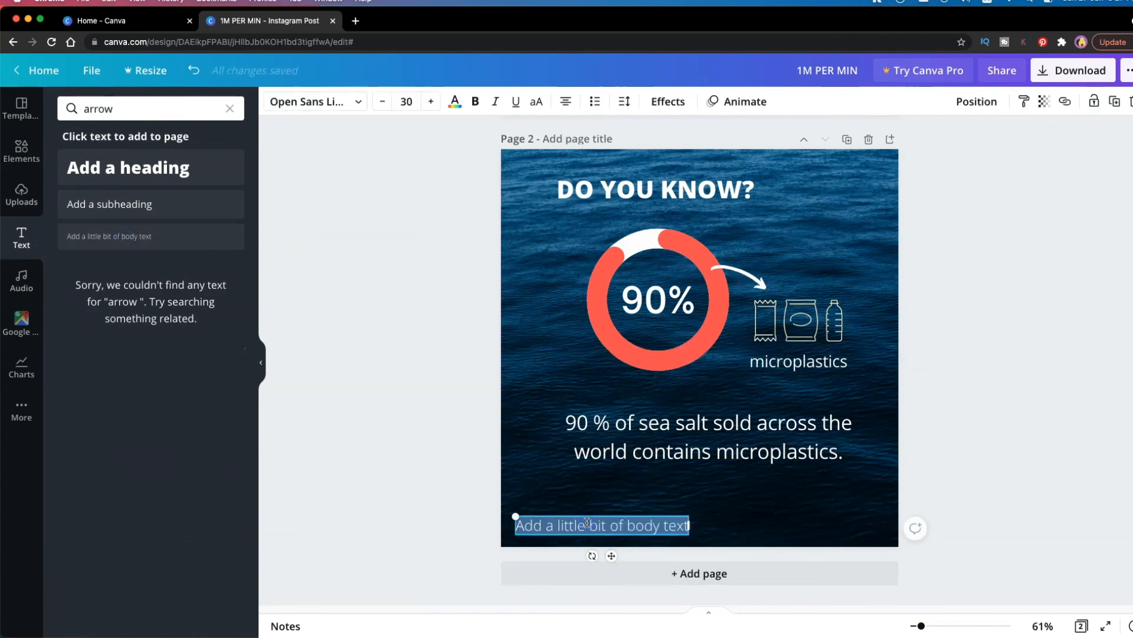
type("Source: UN")
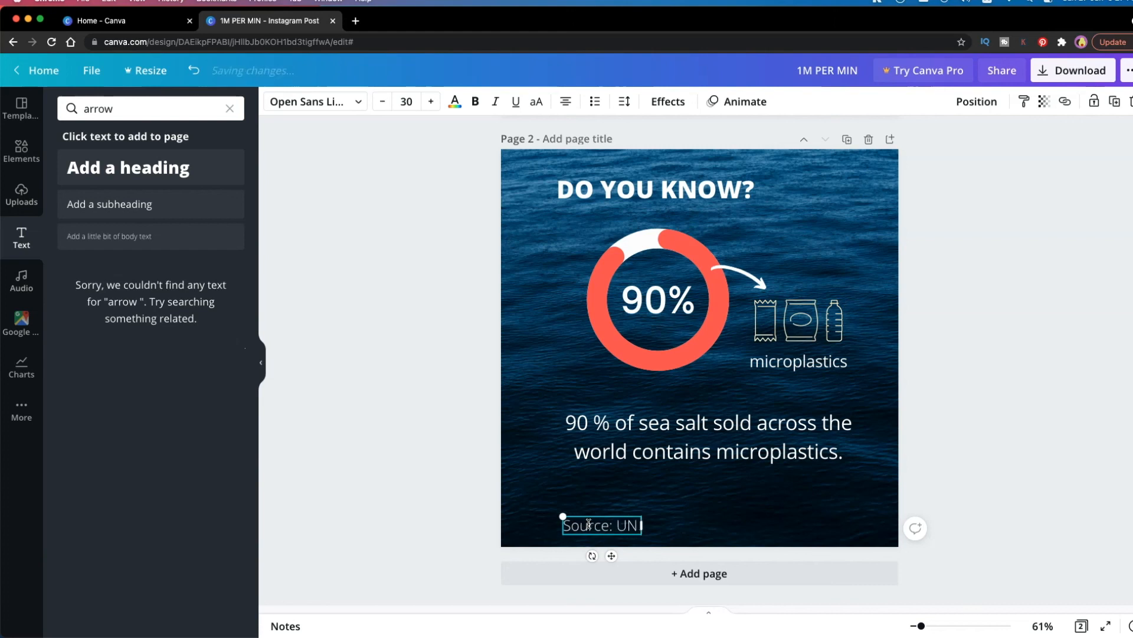
type("vironment")
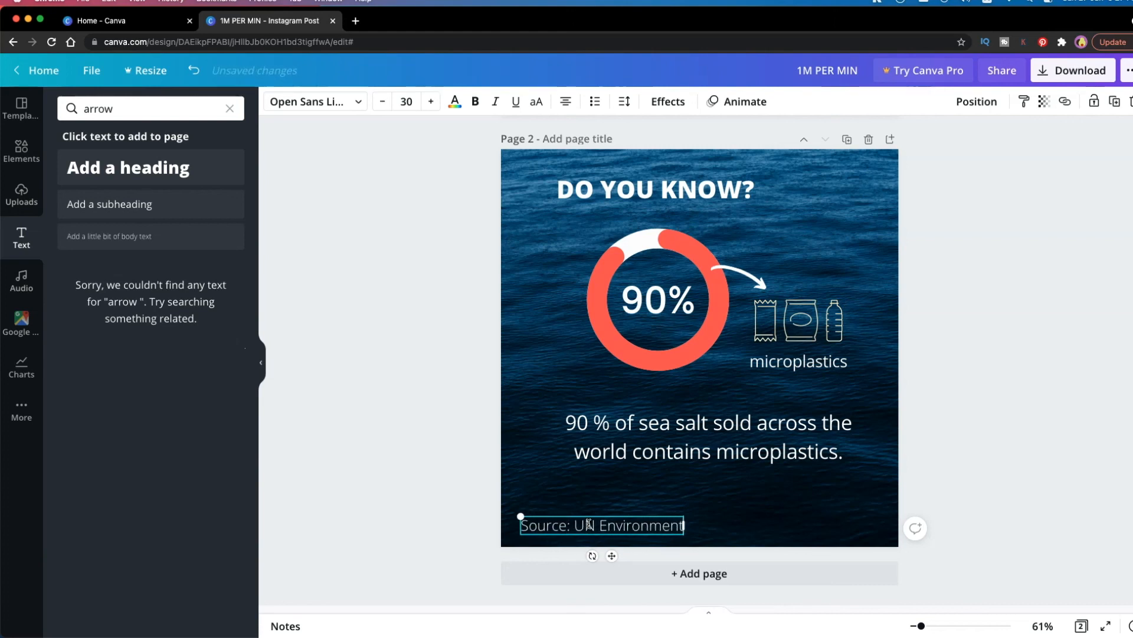
Move the source line and the "DO YOU KNOW?" heading right to roughly the horizontal center of the page
left_click_drag(588, 524, 708, 529)
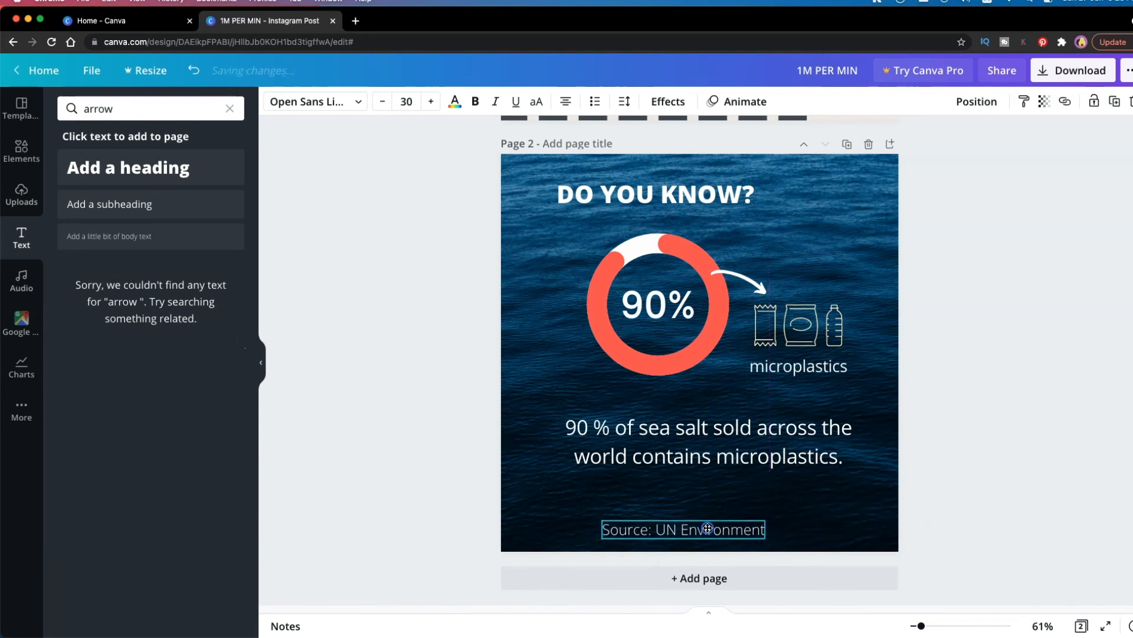
left_click_drag(690, 192, 727, 192)
left_click(1017, 445)
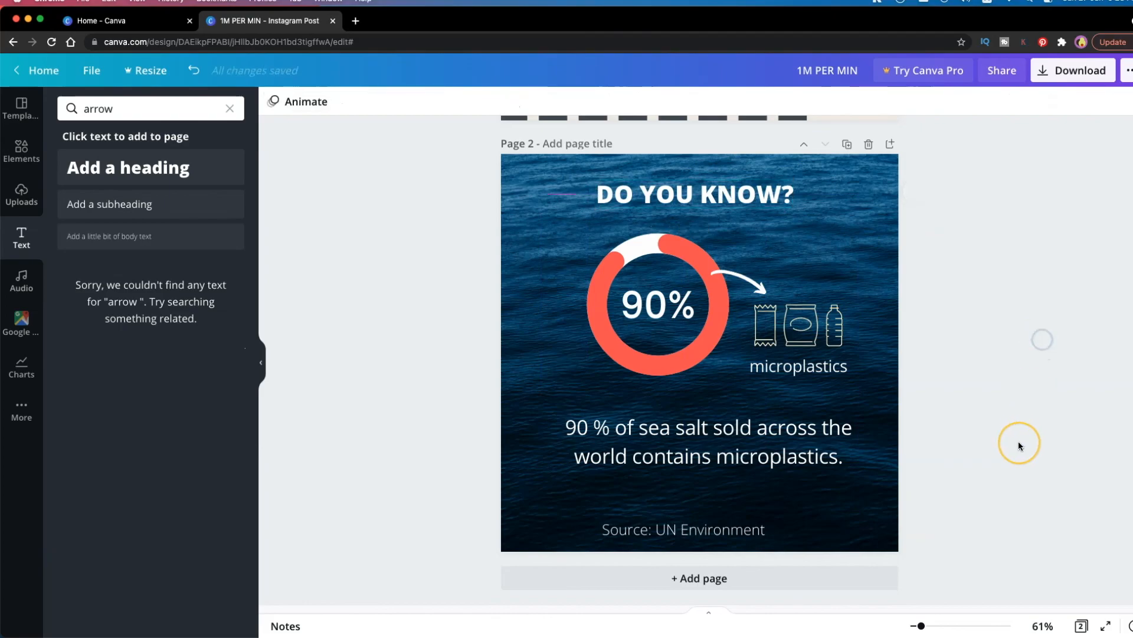
scroll(1021, 393, "up", 8)
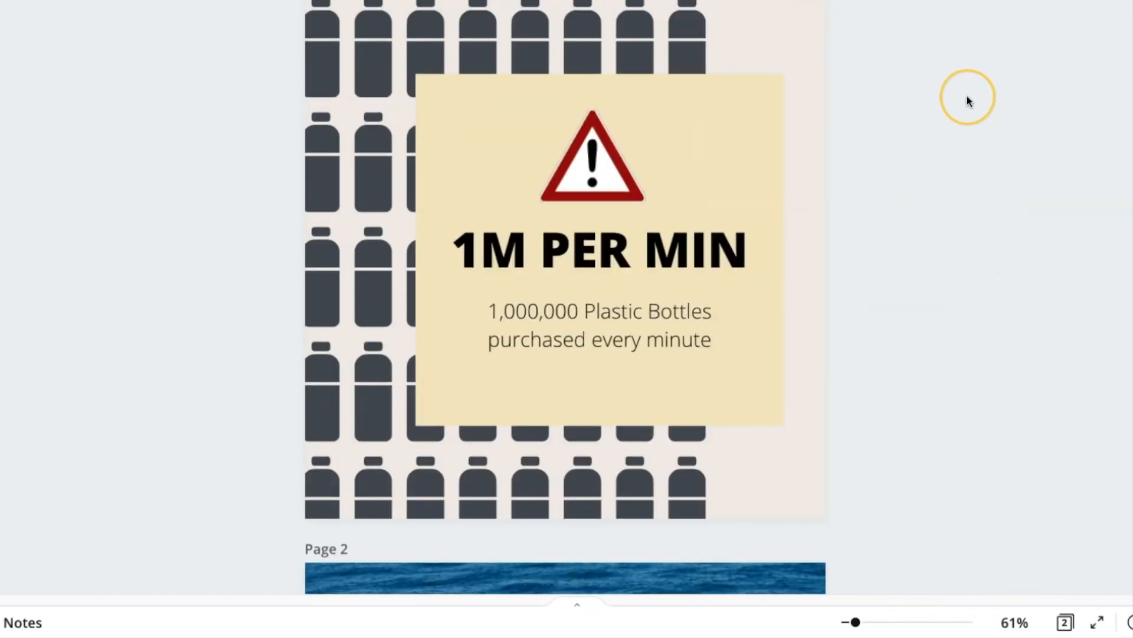
scroll(918, 123, "down", 10)
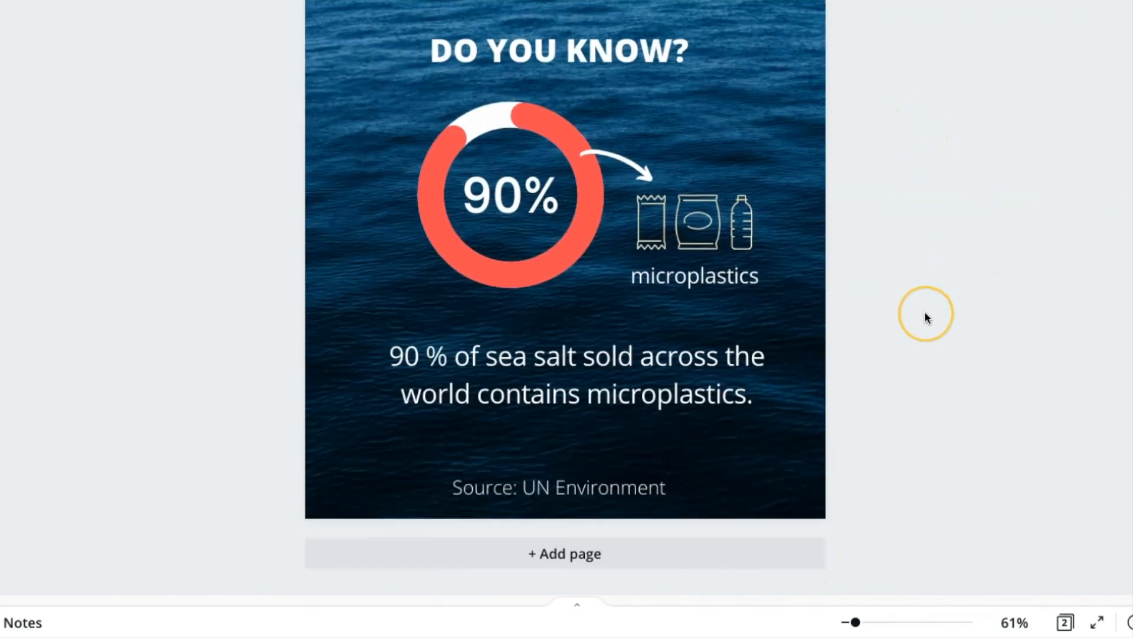
scroll(927, 313, "up", 2)
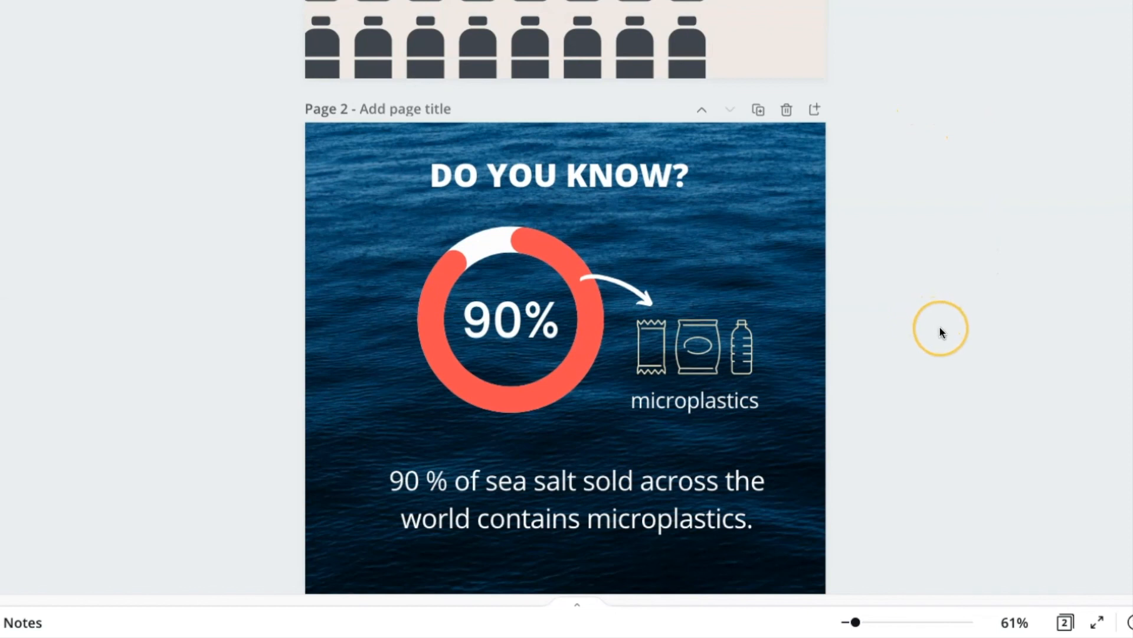